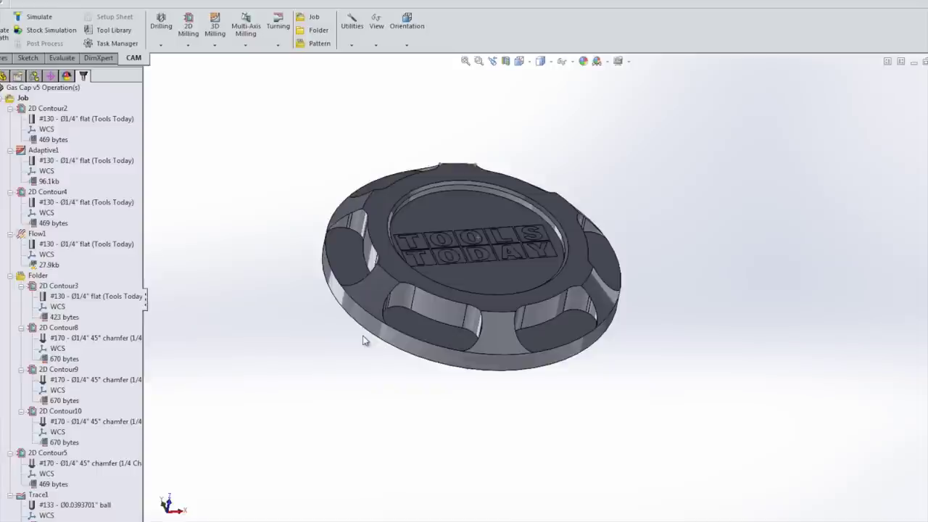
# - Select the outer bottom edge of the Gas Cap v5 part in the viewport
pyautogui.click(367, 335)
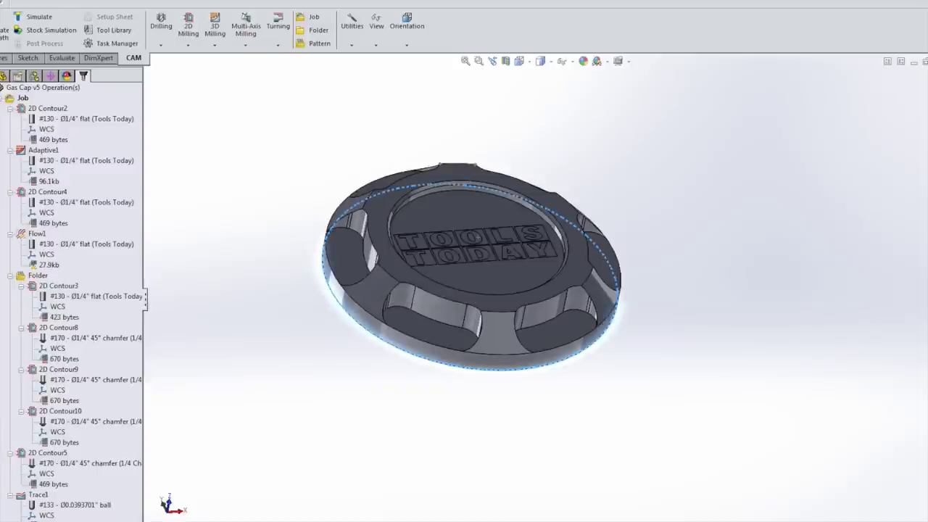
# - Clear the edge selection and open the 2D Contour2 operation for editing
pyautogui.press('Escape')
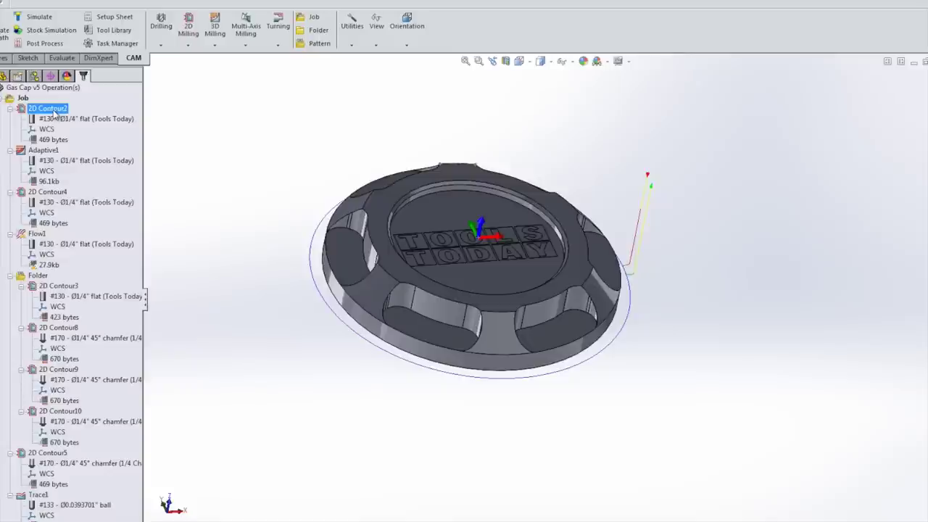
pyautogui.rightClick(54, 112)
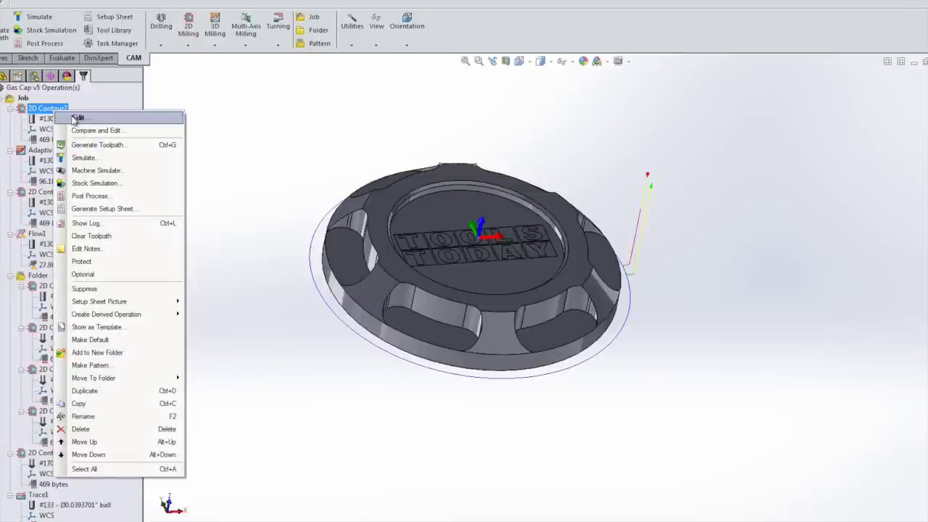
pyautogui.click(76, 118)
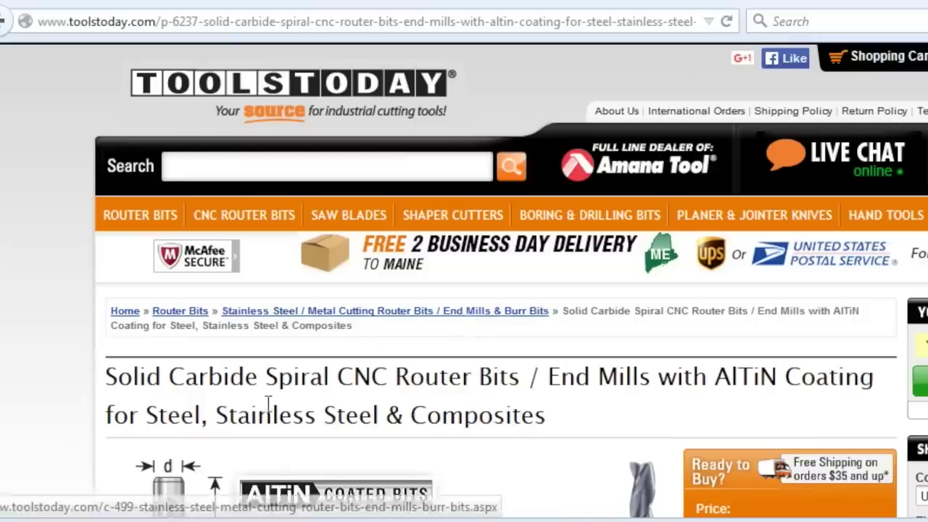
# - Show the roughing-pass photo as the main image on the AlTiN end mill page
pyautogui.scroll(-5, 468, 313)
pyautogui.click(274, 324)
pyautogui.scroll(5, 244, 223)
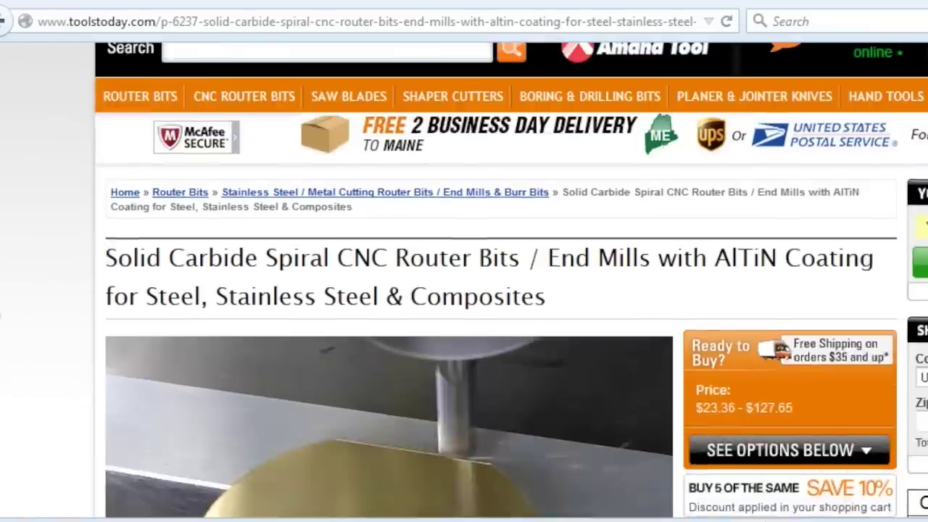
pyautogui.scroll(-3, 84, 335)
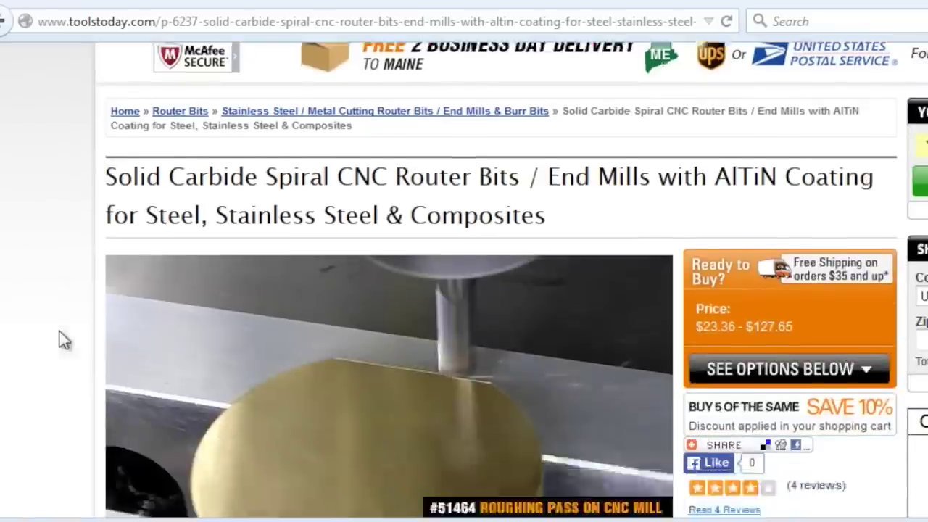
pyautogui.scroll(-2, 464, 308)
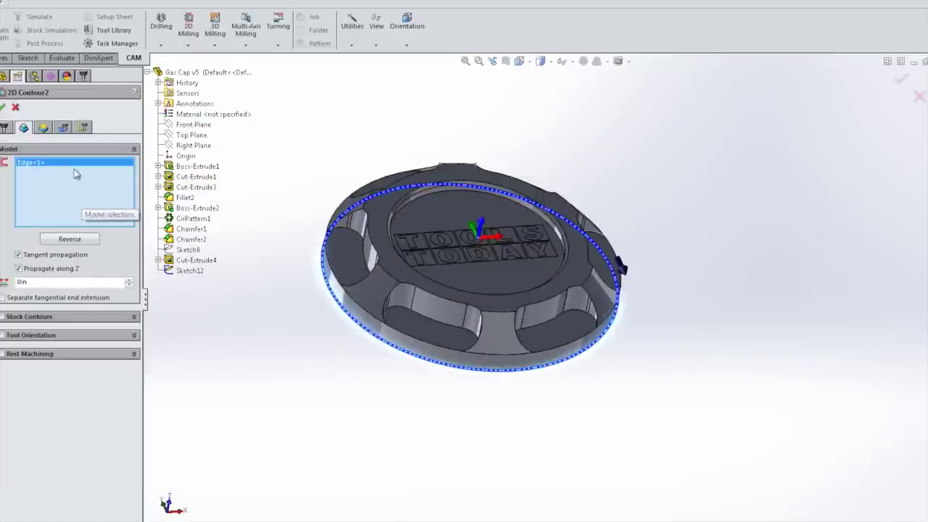
# - Review 2D Contour2's heights and pass settings, then orbit the part to an oblique angle
pyautogui.click(43, 129)
pyautogui.click(63, 128)
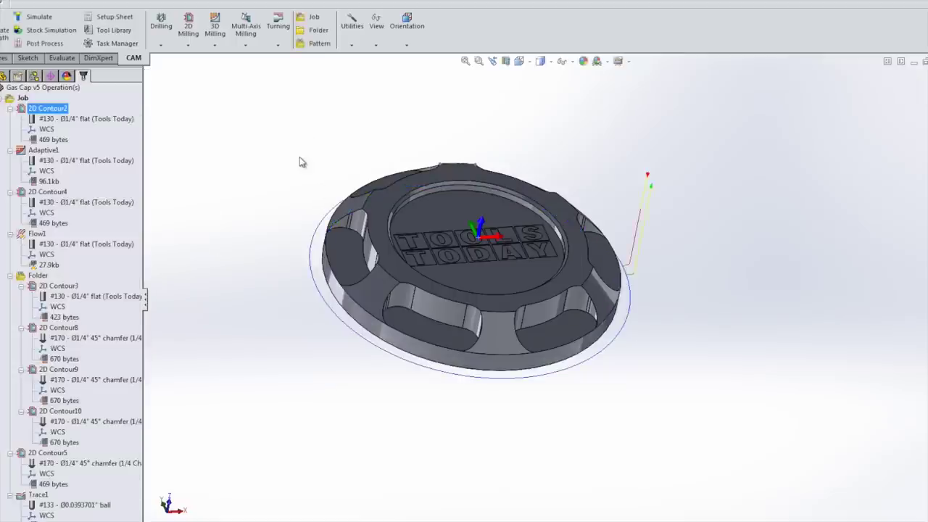
pyautogui.moveTo(294, 180); pyautogui.dragTo(184, 164, button='middle')
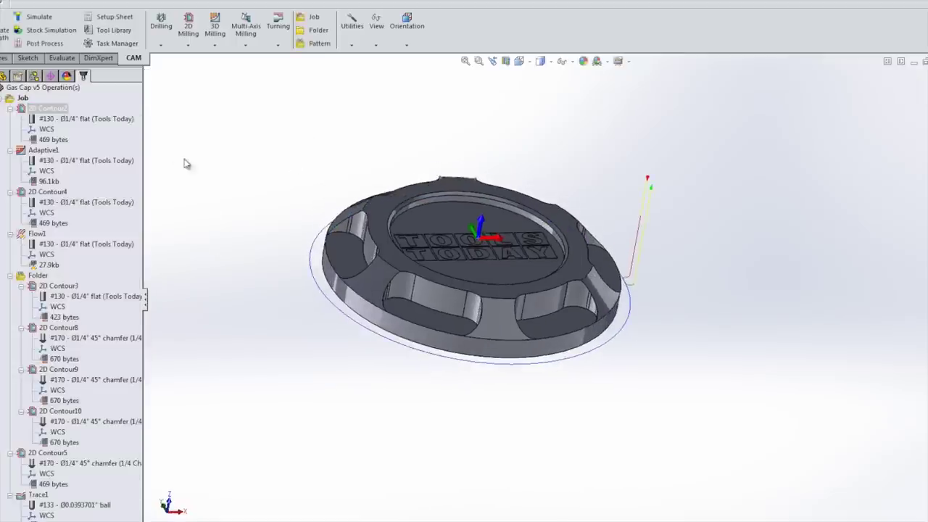
# - Display Adaptive1's toolpath and review its tool, boundary geometry and height settings
pyautogui.click(52, 151)
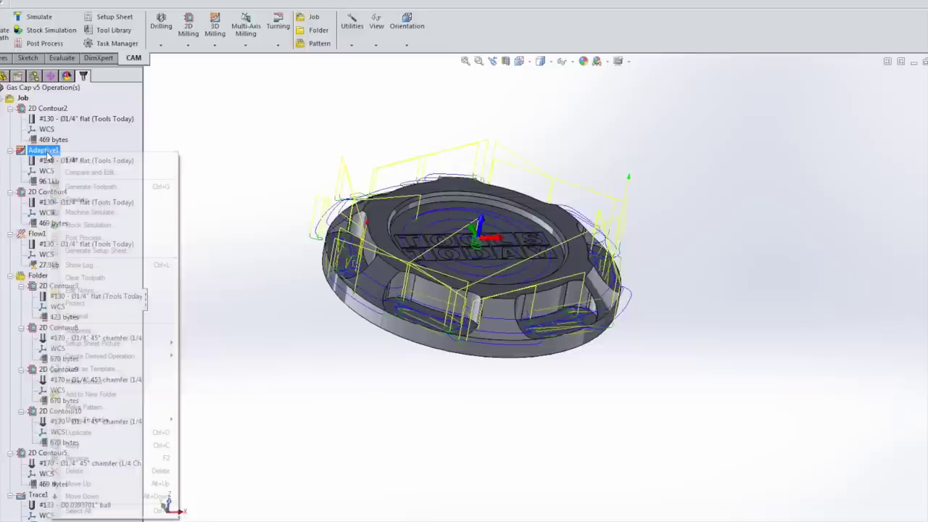
pyautogui.click(66, 160)
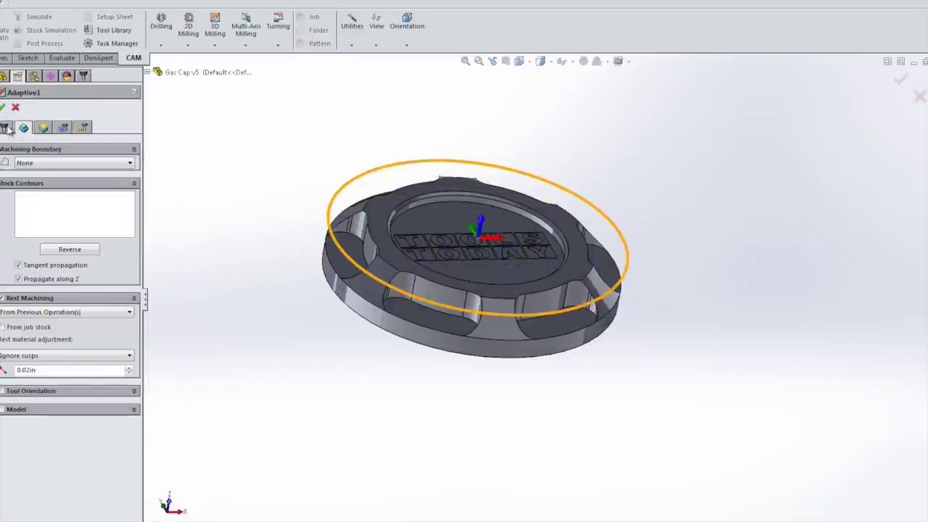
pyautogui.click(5, 128)
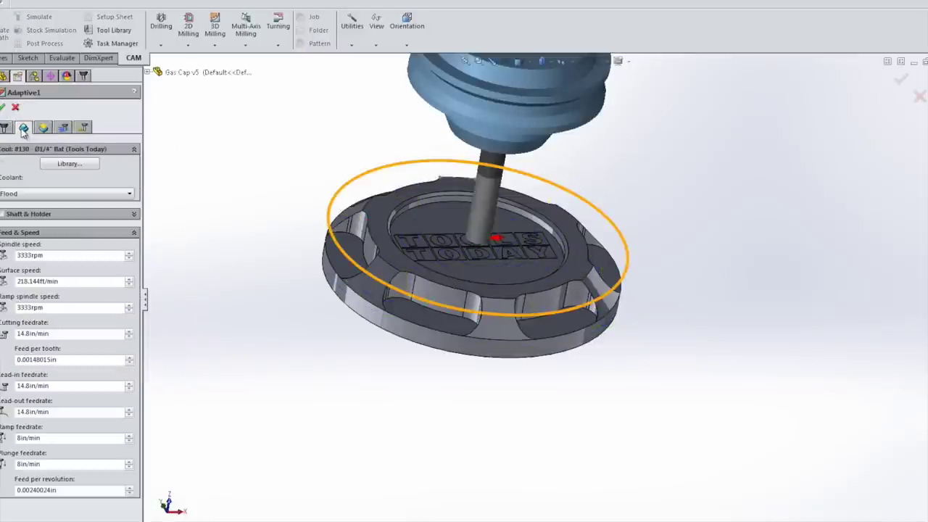
pyautogui.click(23, 128)
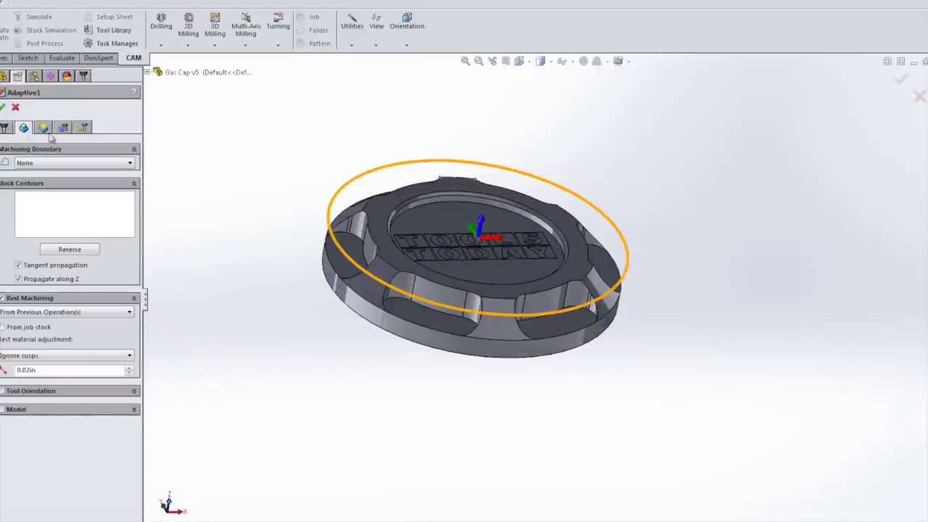
pyautogui.click(43, 128)
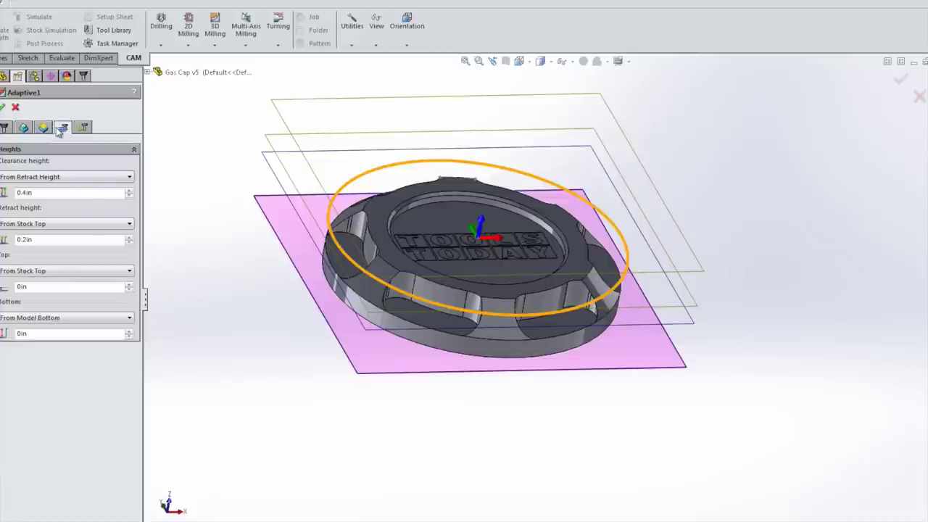
# - Review Adaptive1's clearing pass and linking settings, then accept and close it
pyautogui.click(62, 128)
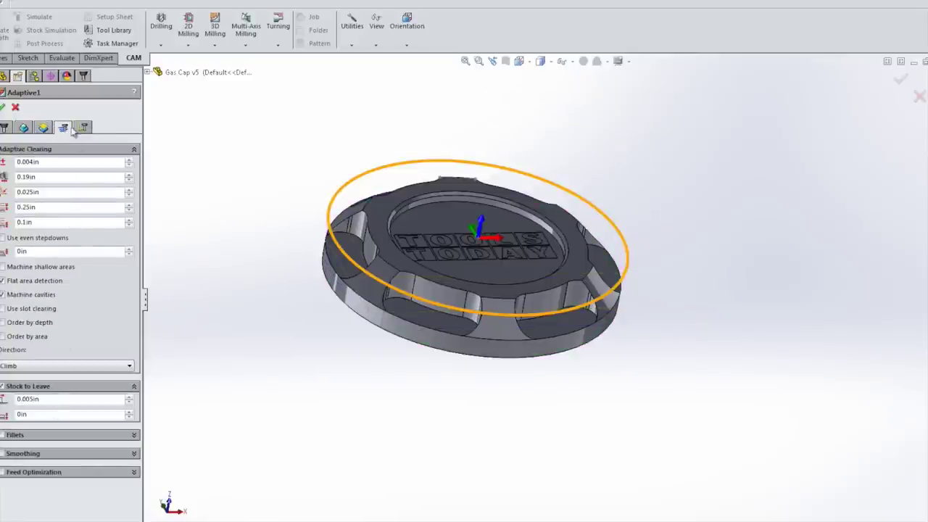
pyautogui.click(84, 128)
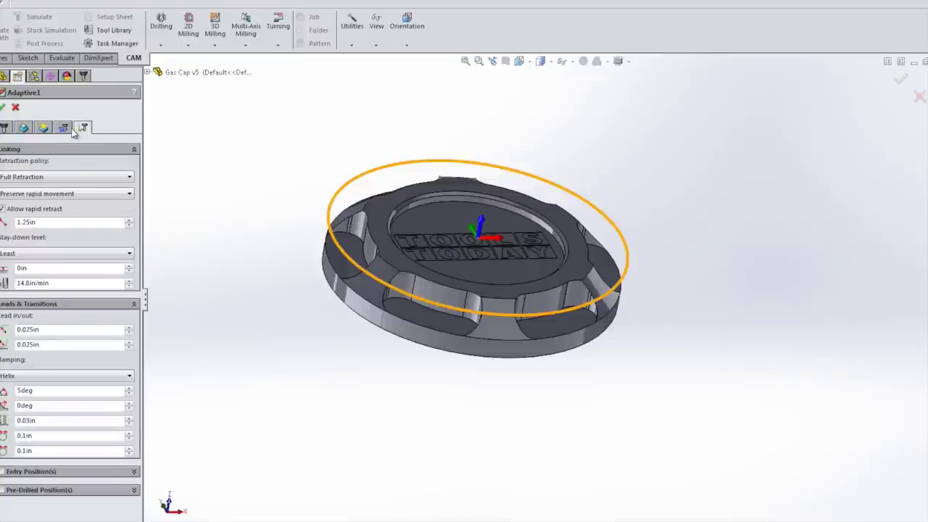
pyautogui.click(63, 128)
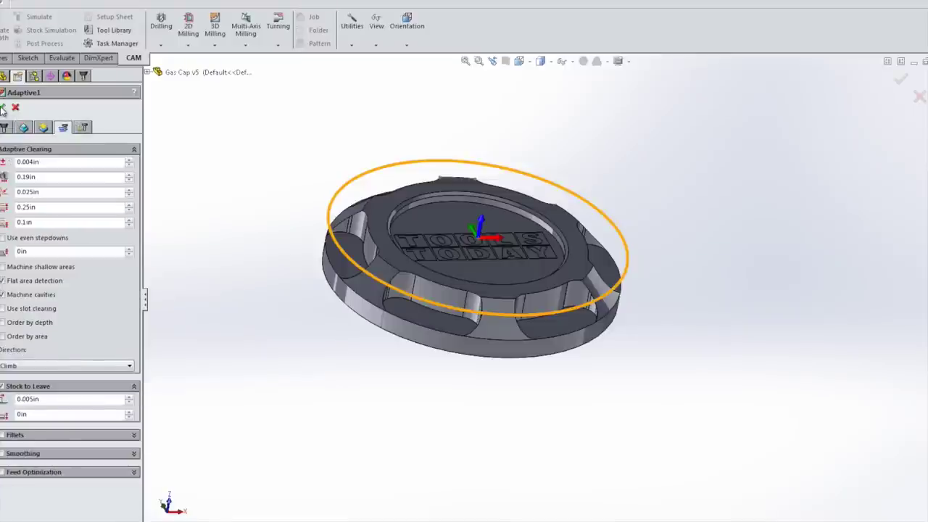
pyautogui.click(3, 107)
pyautogui.scroll(-3, 265, 219)
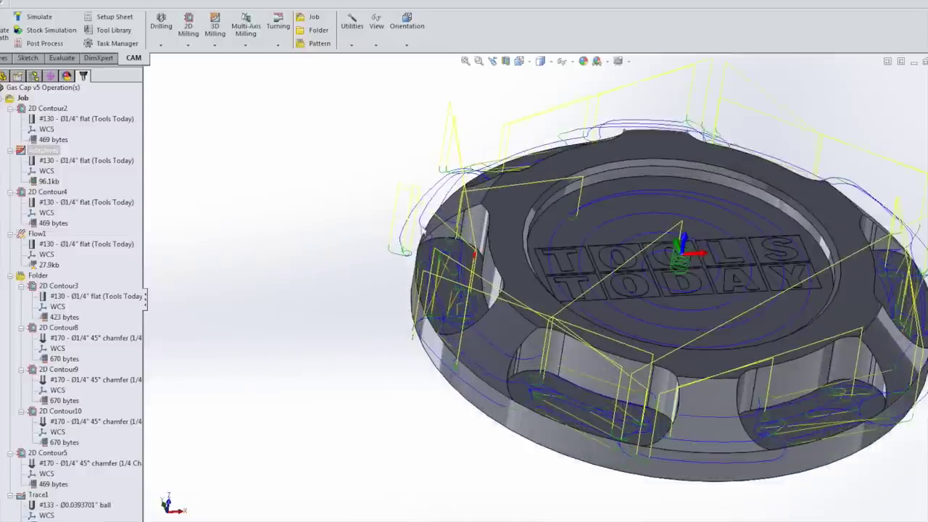
pyautogui.scroll(2, 397, 206)
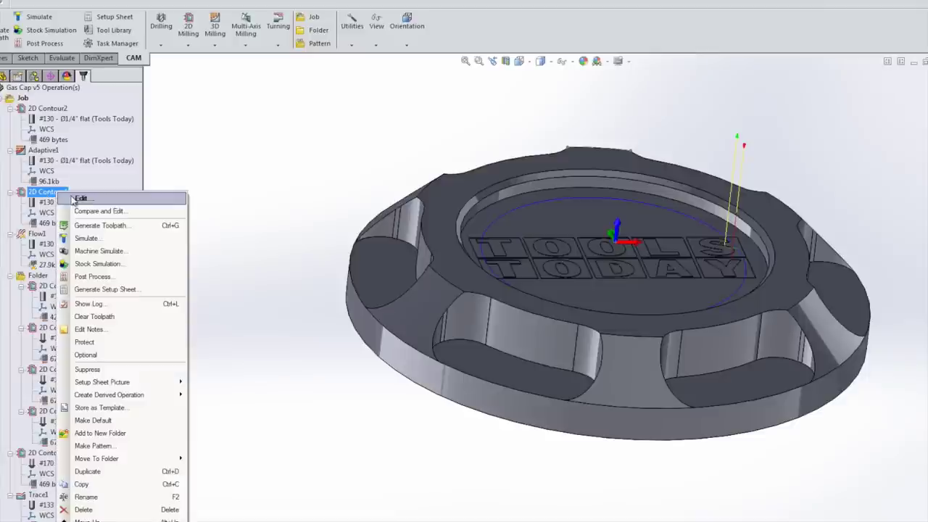
# - Check 2D Contour4's inner recess edge and heights, then accept and close it
pyautogui.click(97, 197)
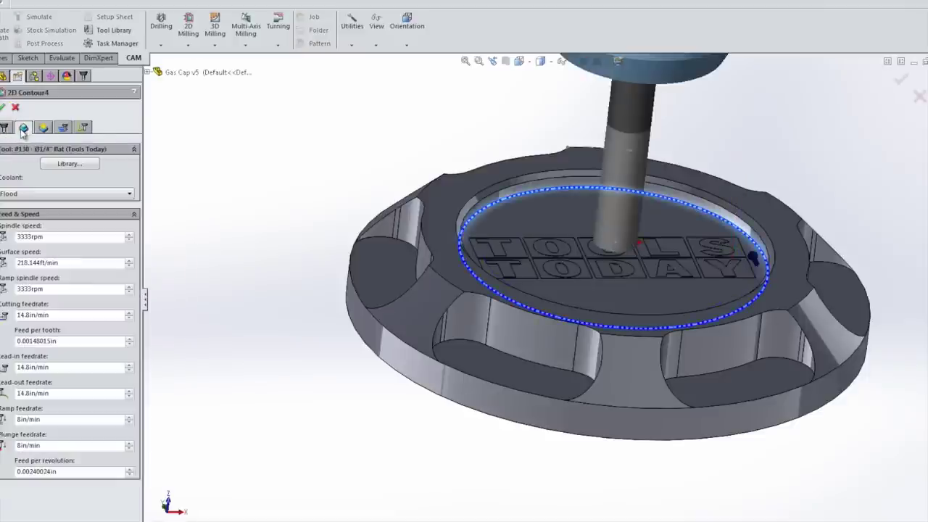
pyautogui.click(23, 128)
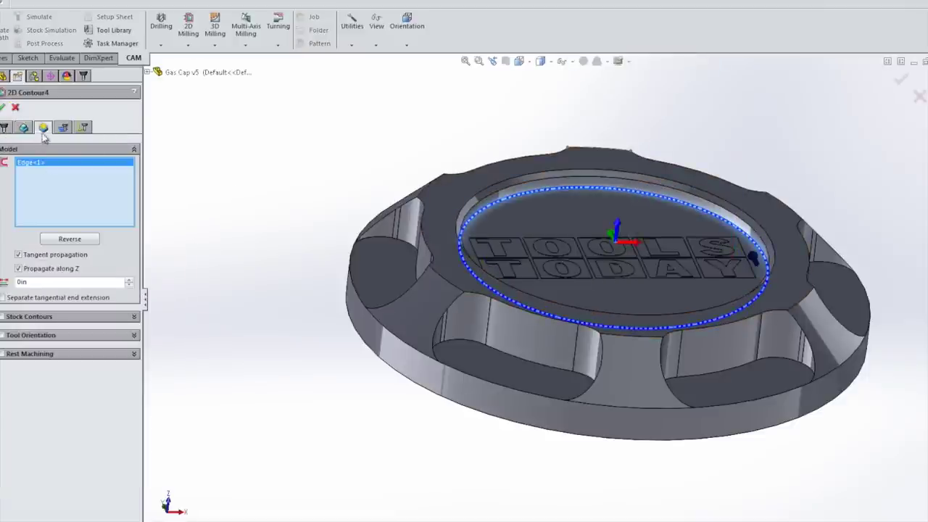
pyautogui.click(43, 131)
pyautogui.click(7, 108)
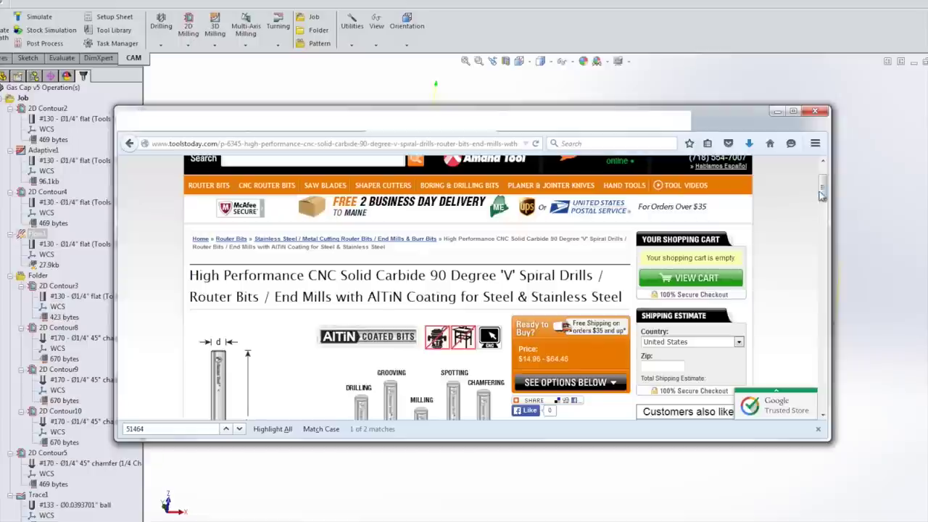
# - Scroll the 90 Degree 'V' Spiral Drills page down to its price table
pyautogui.moveTo(822, 187); pyautogui.dragTo(822, 227)
pyautogui.scroll(-10, 414, 327)
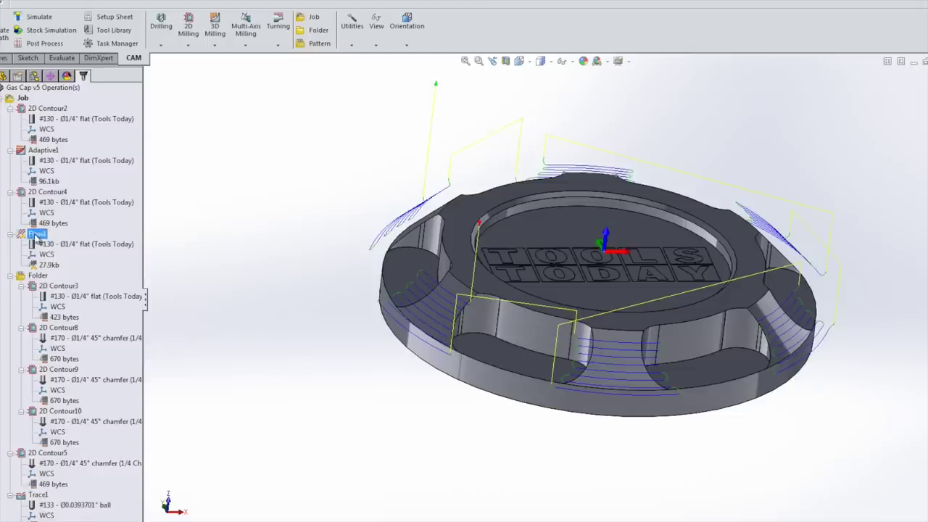
pyautogui.click(214, 45)
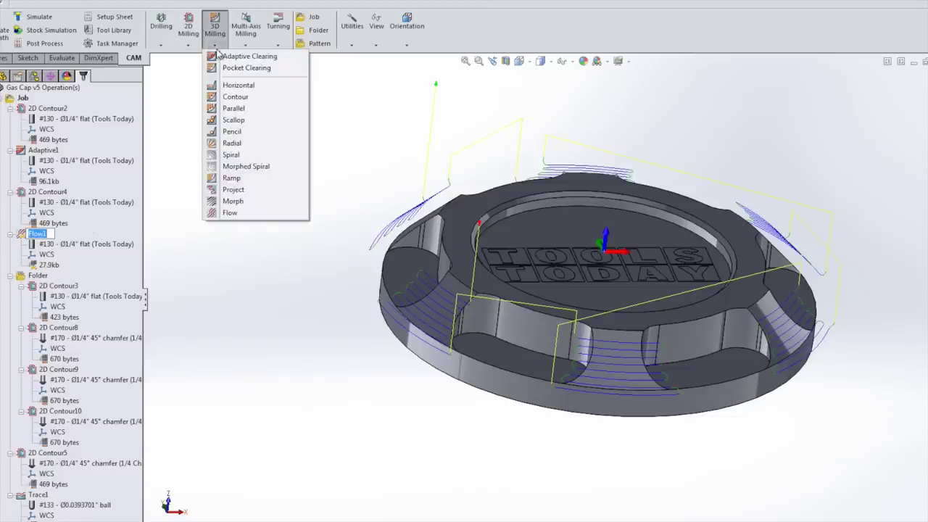
pyautogui.click(234, 212)
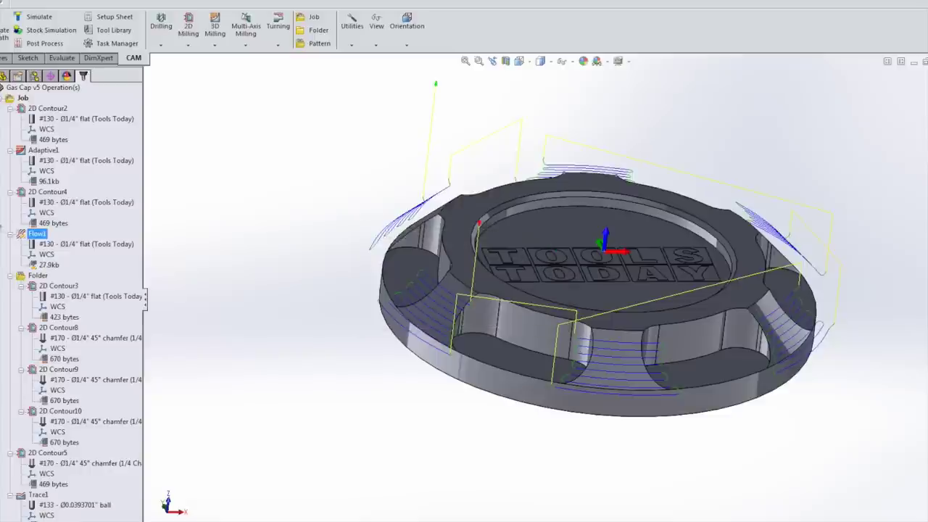
pyautogui.rightClick(23, 234)
pyautogui.click(42, 204)
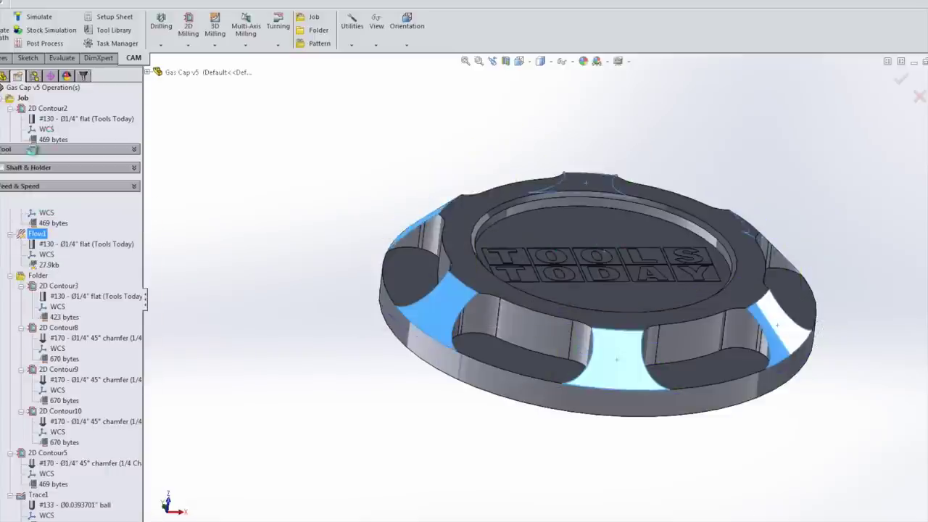
pyautogui.click(25, 128)
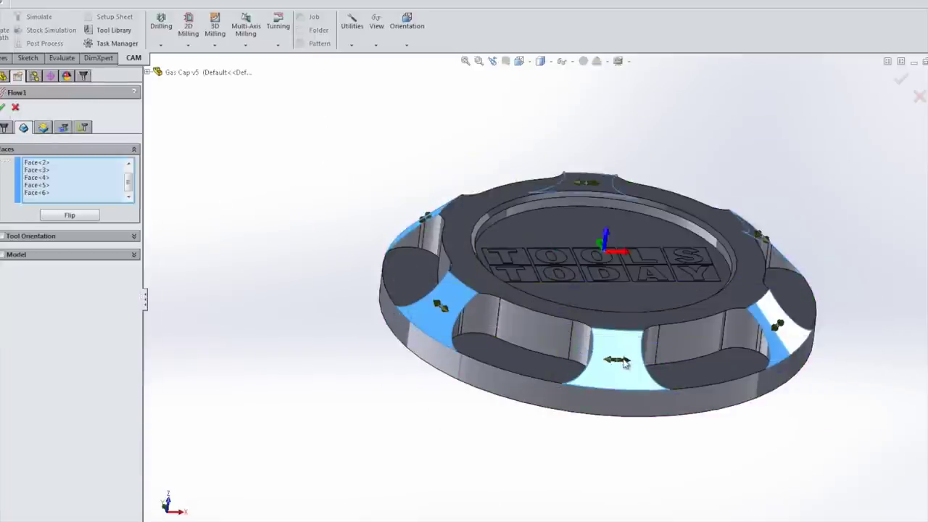
pyautogui.click(43, 127)
pyautogui.click(63, 128)
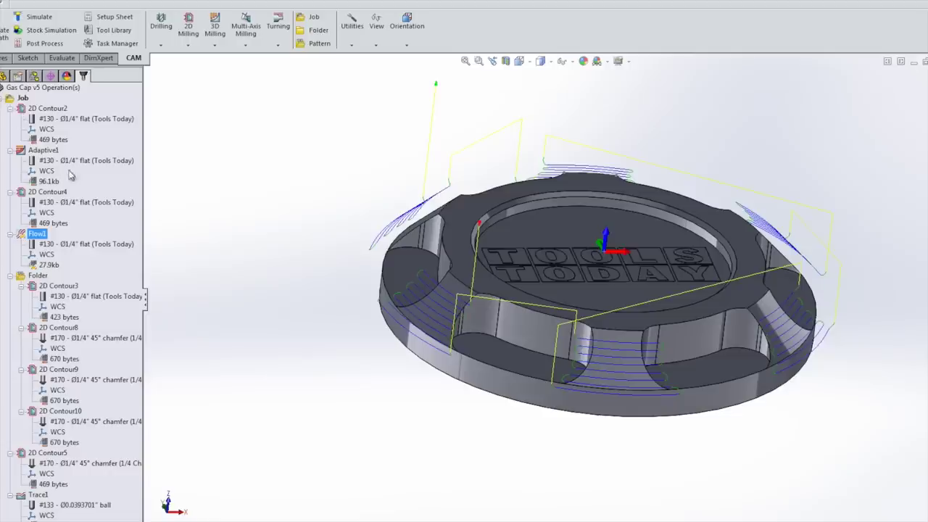
# - Orbit the gas cap and display only the 2D Contour3 scallop toolpath
pyautogui.moveTo(295, 301); pyautogui.dragTo(323, 261, button='middle')
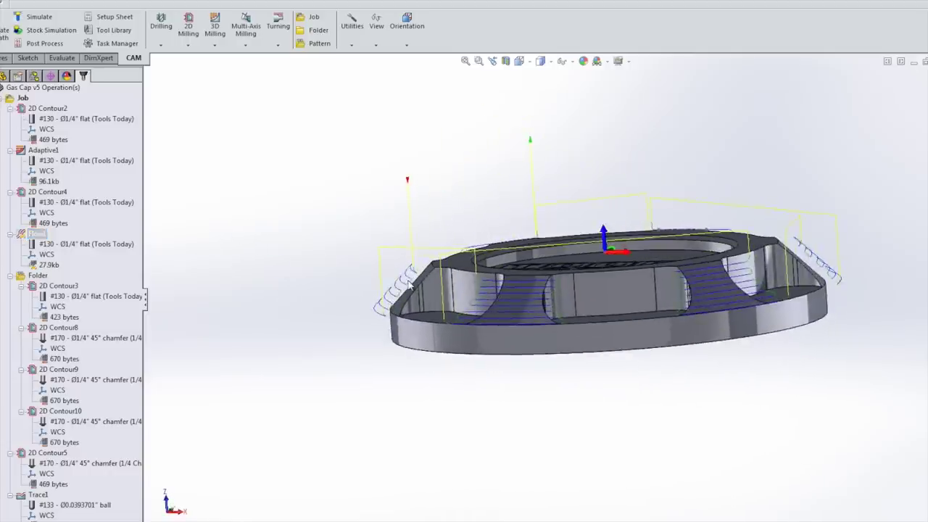
pyautogui.moveTo(409, 284); pyautogui.dragTo(292, 261, button='middle')
pyautogui.click(73, 287)
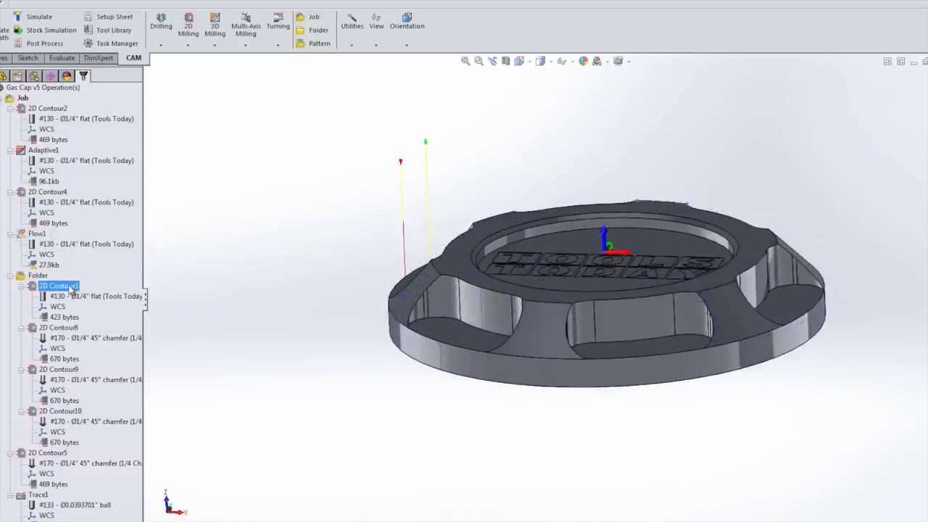
pyautogui.moveTo(272, 273)
pyautogui.mouseDown(button='middle')
pyautogui.moveTo(292, 247)
pyautogui.moveTo(266, 270)
pyautogui.mouseUp(button='middle')
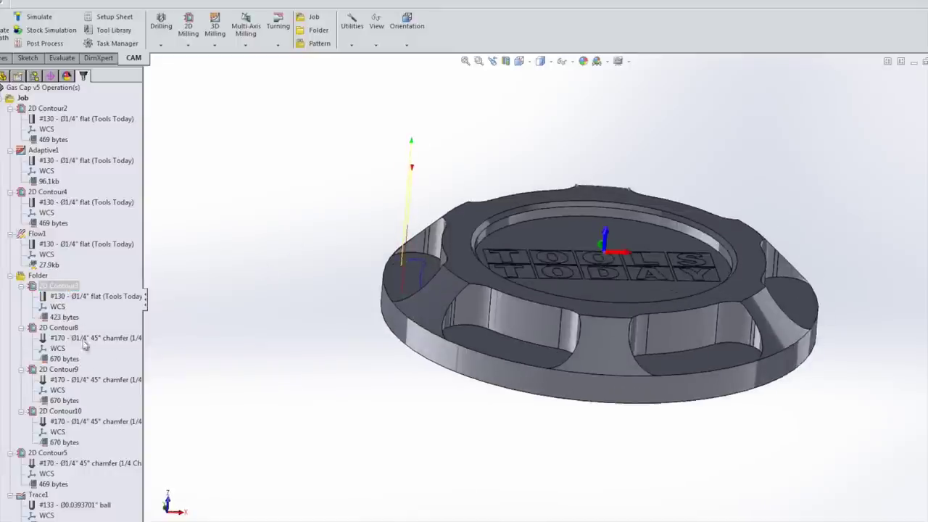
pyautogui.moveTo(251, 220); pyautogui.dragTo(216, 243, button='middle')
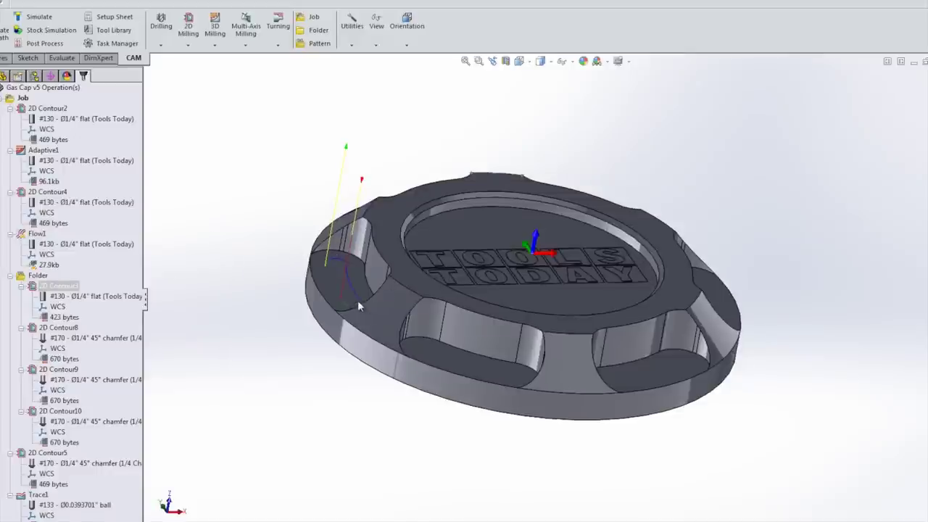
pyautogui.rightClick(69, 290)
# - Check which edges 2D Contour3 follows and close it unchanged
pyautogui.click(86, 203)
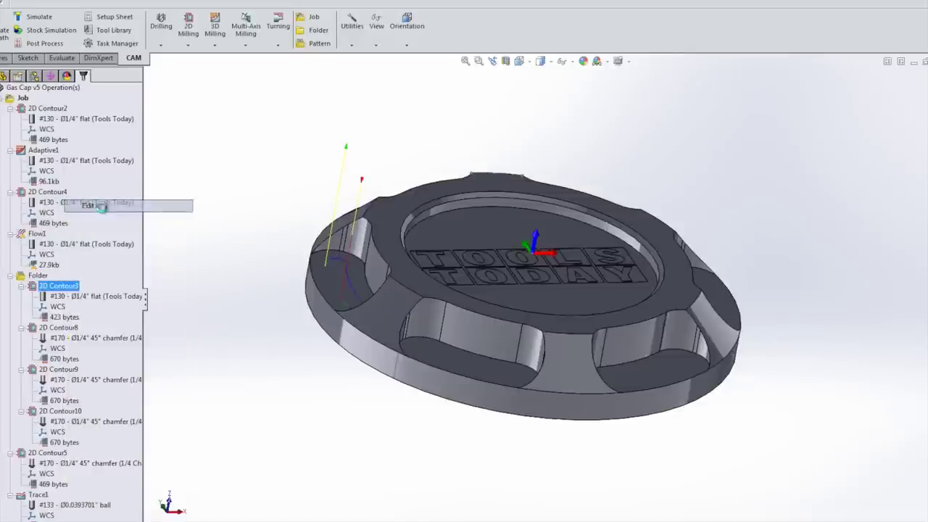
pyautogui.click(24, 128)
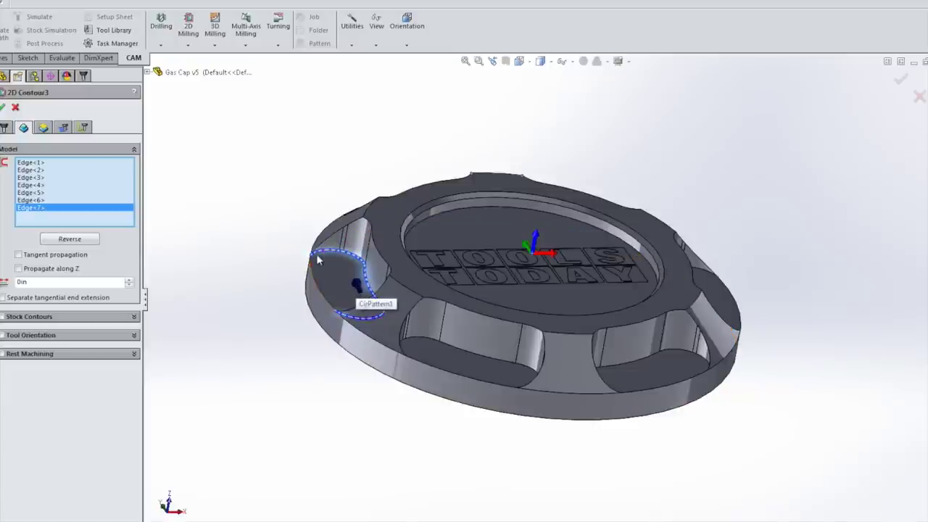
pyautogui.click(3, 107)
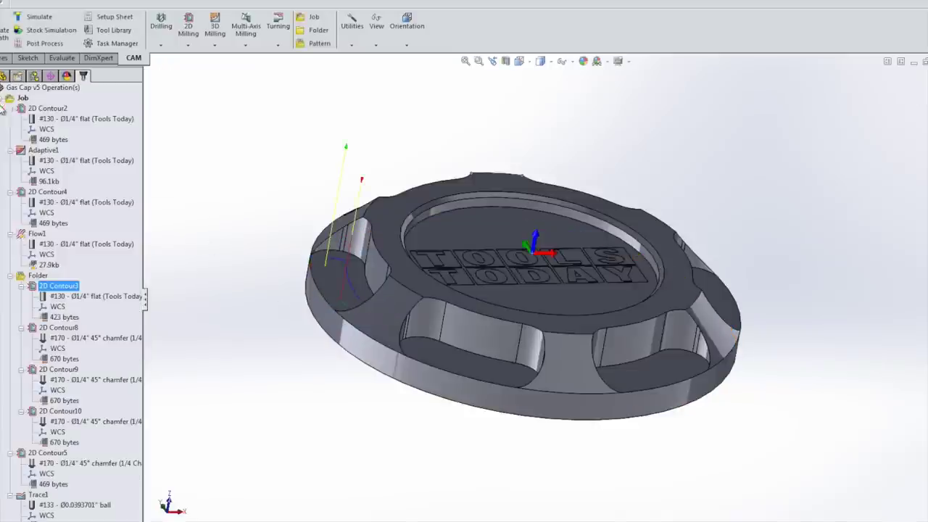
# - Create a circular pattern of 2D Contour3 about the bottom edge with 5 copies
pyautogui.rightClick(48, 284)
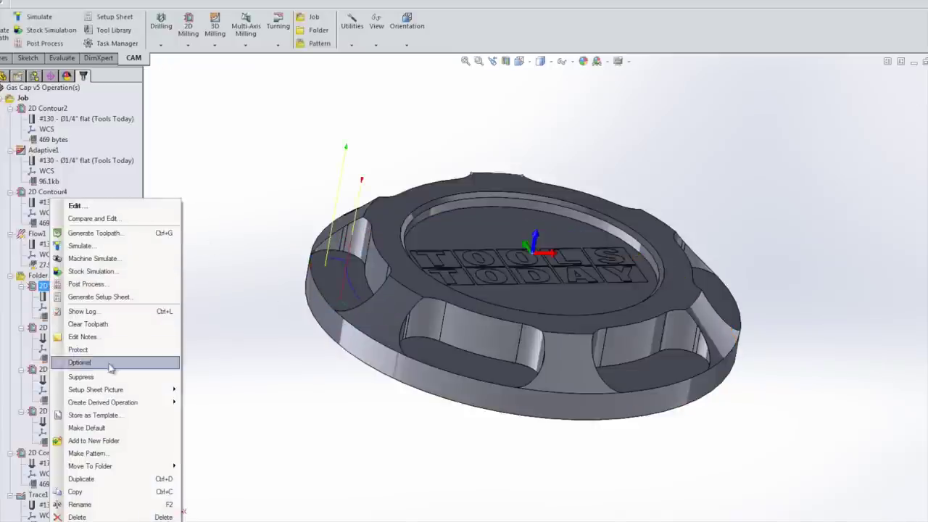
pyautogui.click(116, 454)
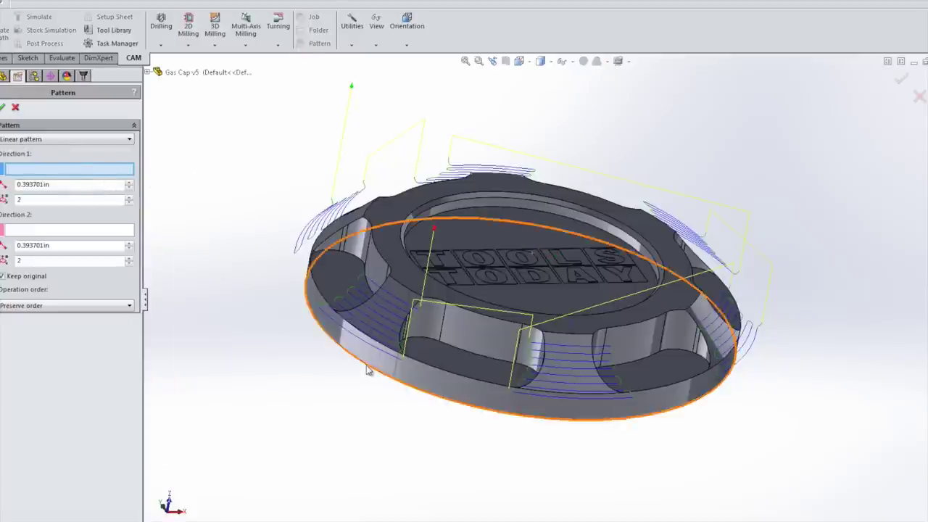
pyautogui.click(66, 139)
pyautogui.click(60, 157)
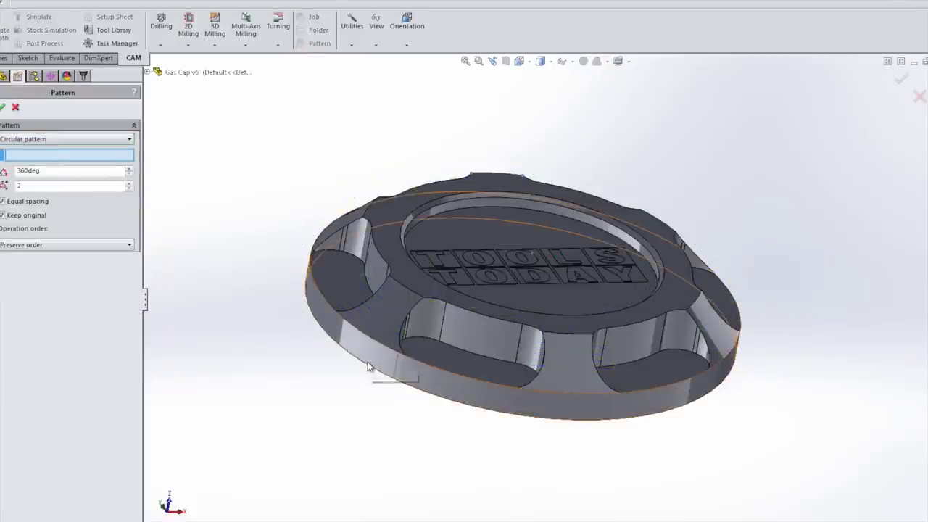
pyautogui.click(365, 369)
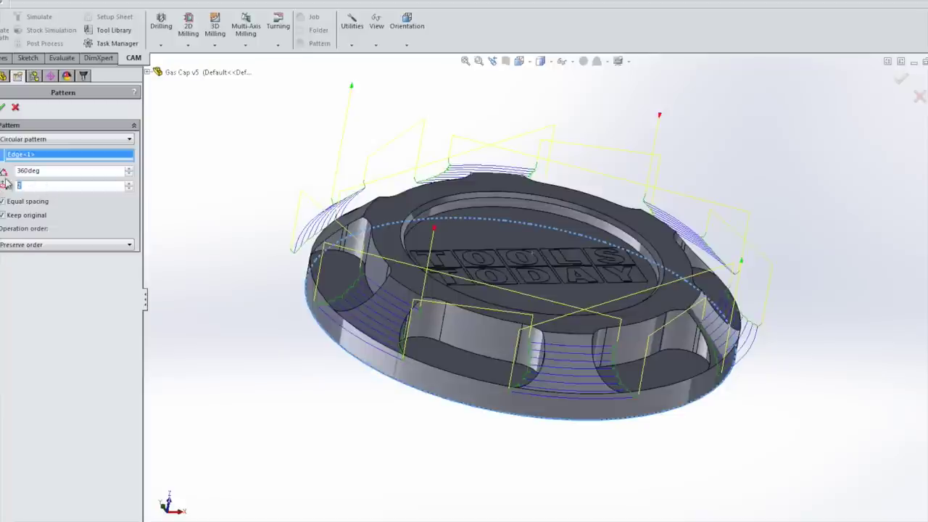
pyautogui.write('5')
pyautogui.click(24, 109)
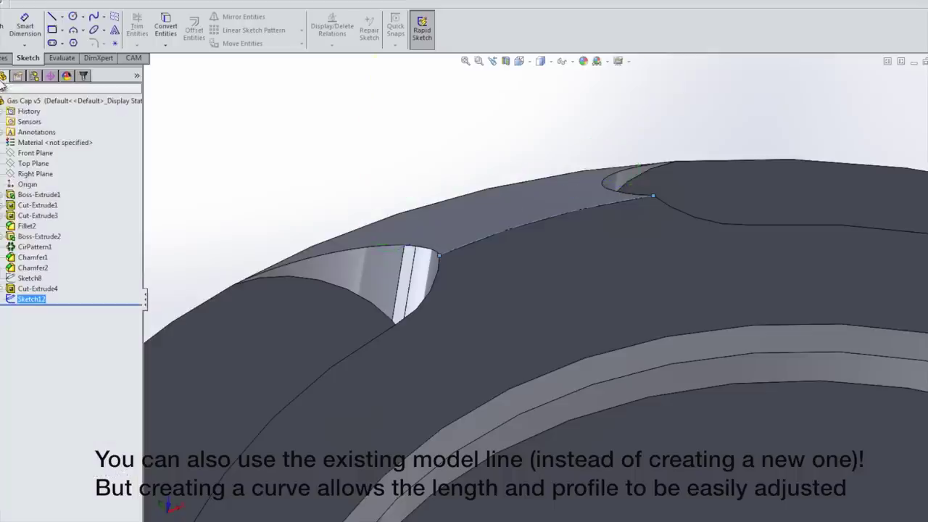
# - Sketch a 1.1750 circle on the gas cap's top, centred on the origin and reaching the rim
pyautogui.click(73, 20)
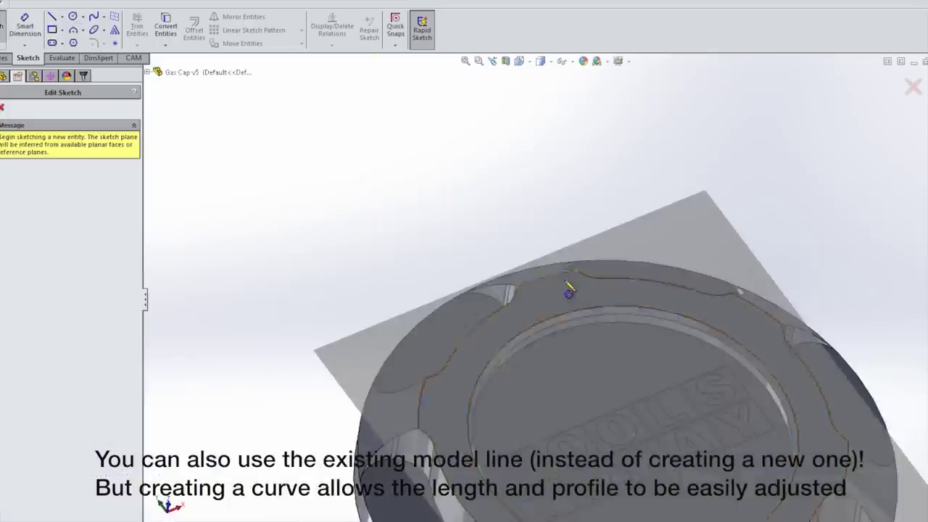
pyautogui.click(564, 294)
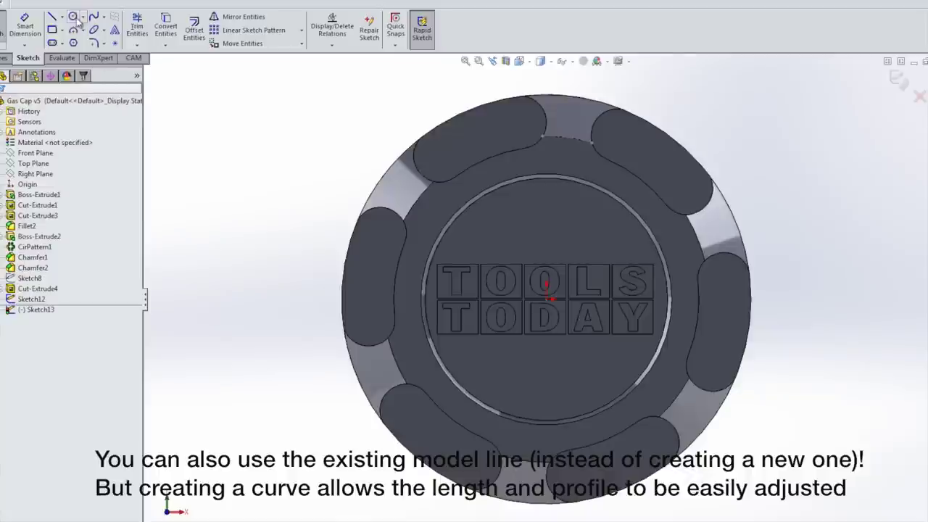
pyautogui.click(73, 16)
pyautogui.scroll(-10, 595, 309)
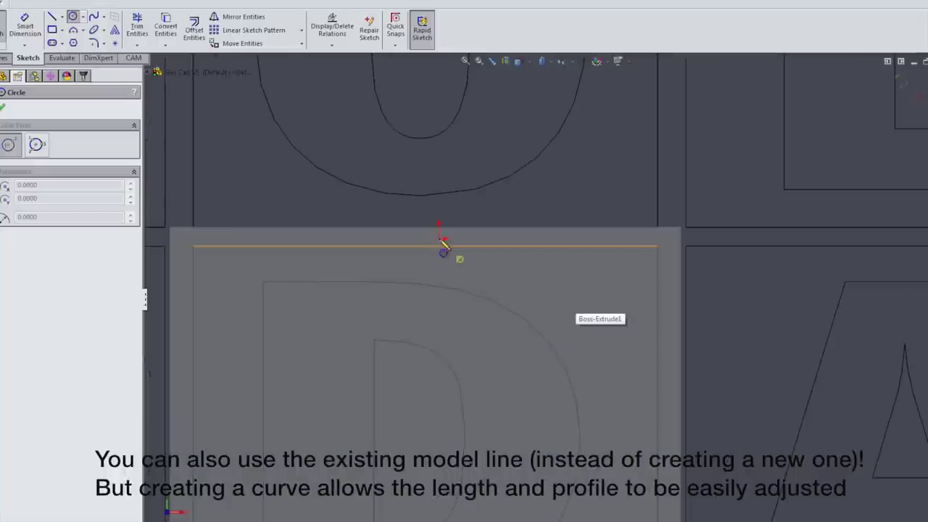
pyautogui.click(442, 245)
pyautogui.scroll(10, 464, 247)
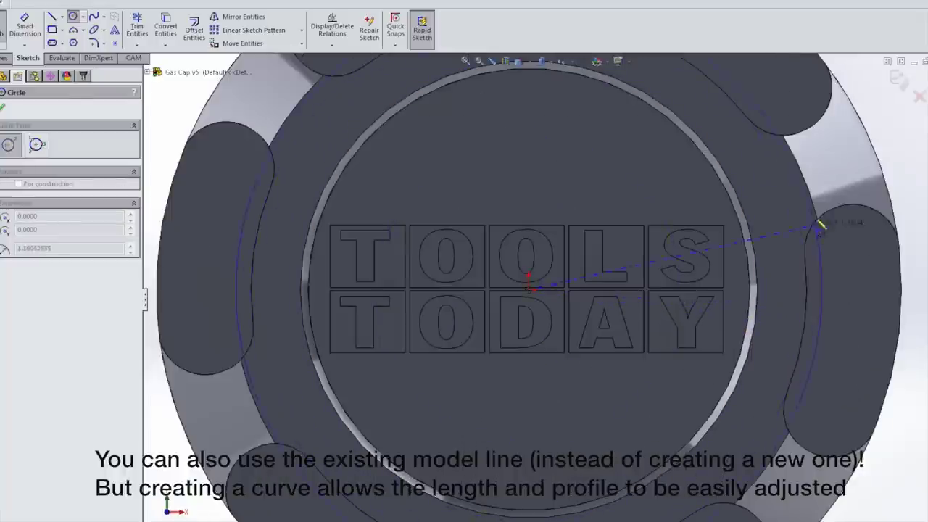
pyautogui.click(819, 217)
pyautogui.scroll(3, 819, 217)
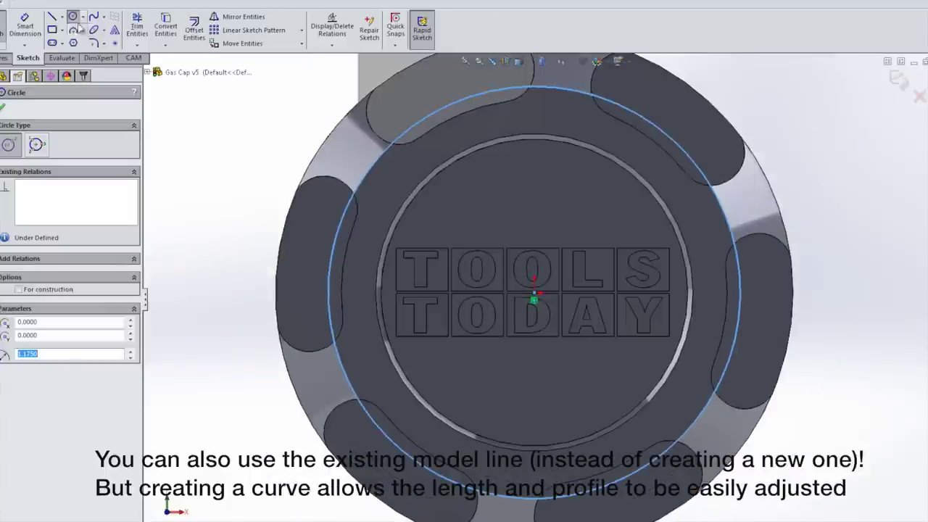
pyautogui.click(52, 16)
# - Draw a sketch line from the origin out to the rim circle
pyautogui.scroll(-5, 456, 172)
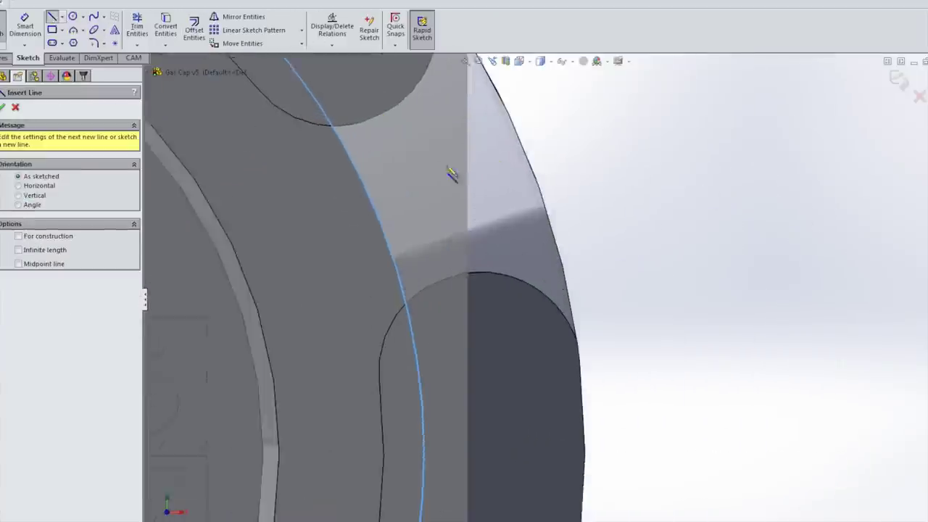
pyautogui.scroll(4, 591, 218)
pyautogui.scroll(-5, 528, 289)
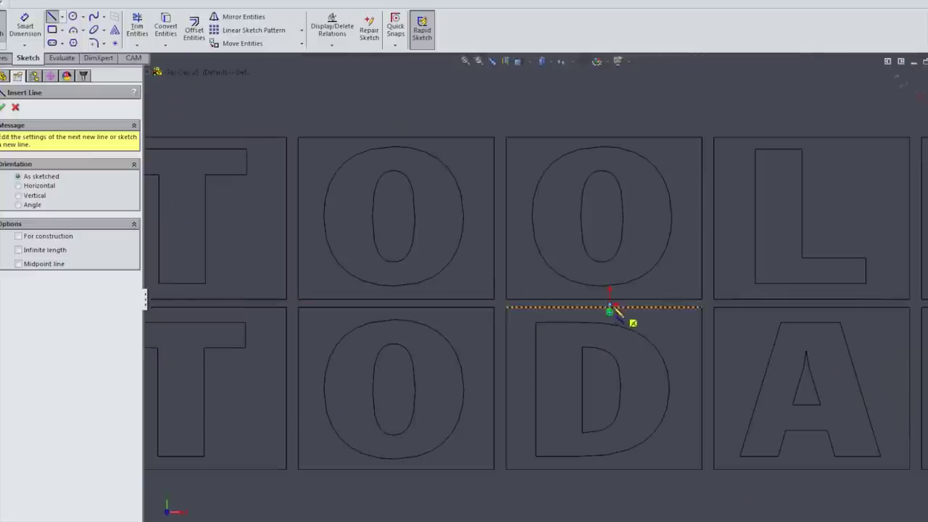
pyautogui.scroll(-5, 611, 308)
pyautogui.click(569, 303)
pyautogui.scroll(4, 569, 303)
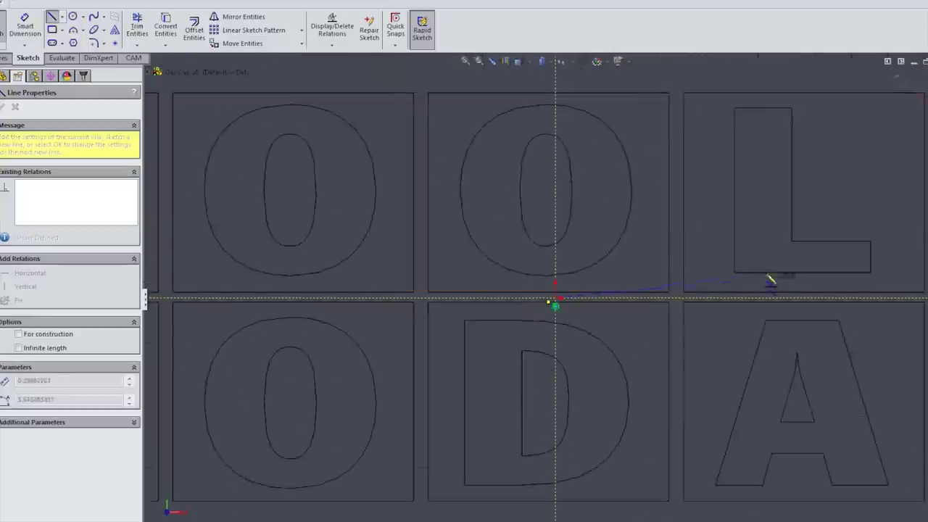
pyautogui.scroll(-6, 740, 292)
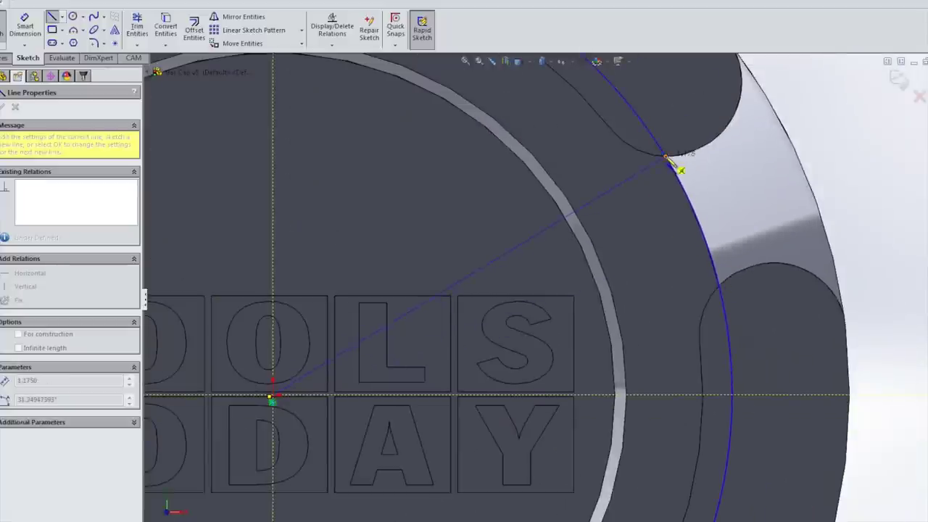
pyautogui.doubleClick(667, 158)
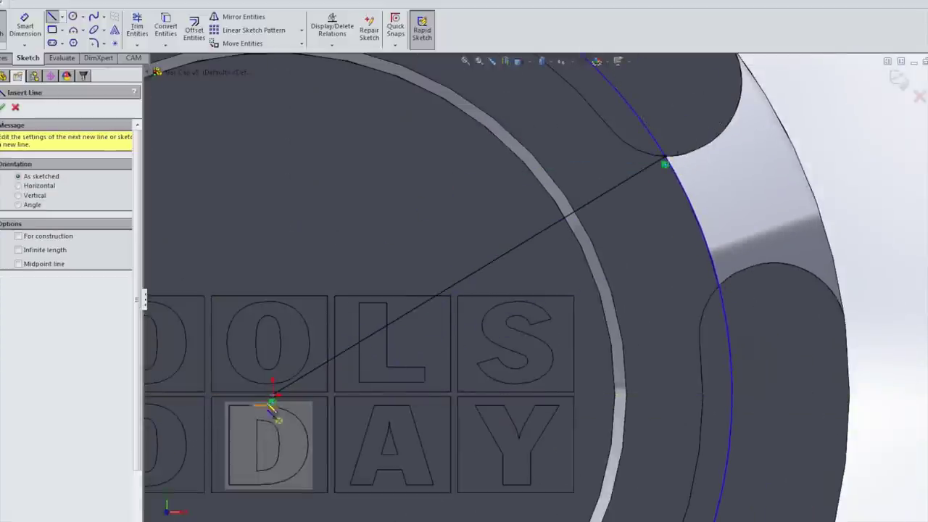
# - Add a line from the letter box to where the outer edge meets a scallop
pyautogui.click(274, 393)
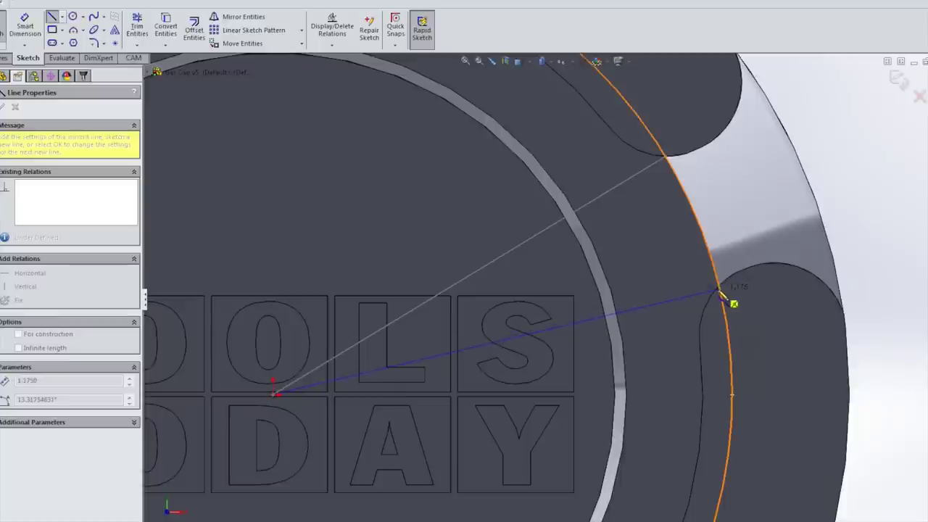
pyautogui.scroll(-5, 724, 296)
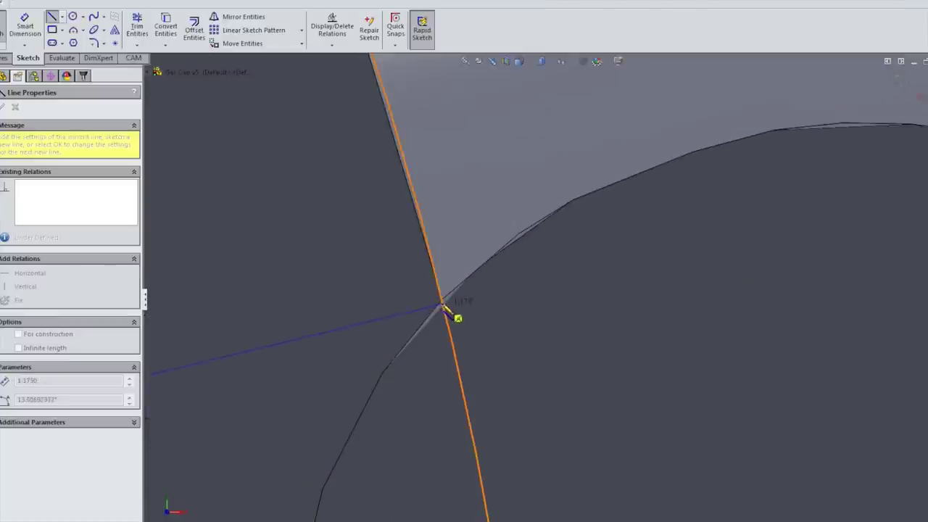
pyautogui.click(442, 301)
pyautogui.scroll(5, 474, 345)
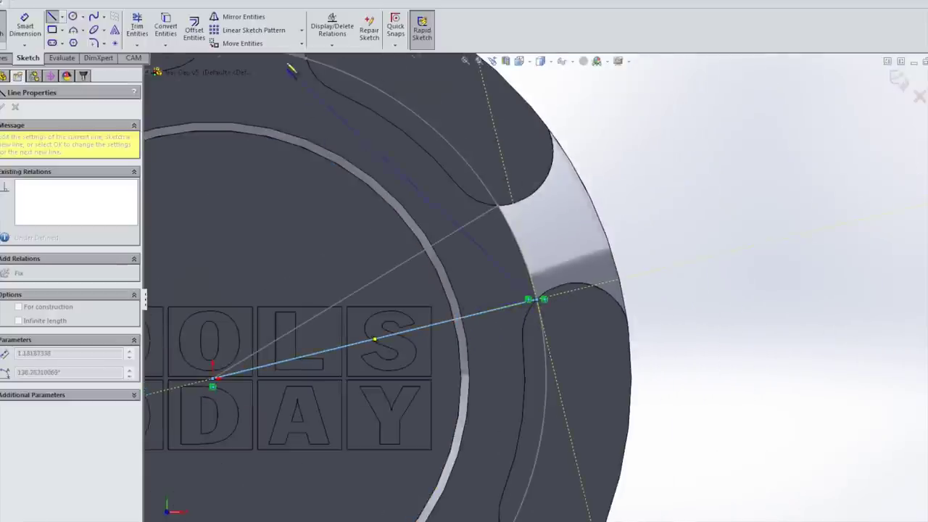
# - Trim the sketch entities, orbiting the cap to check the trimmed profile
pyautogui.click(137, 28)
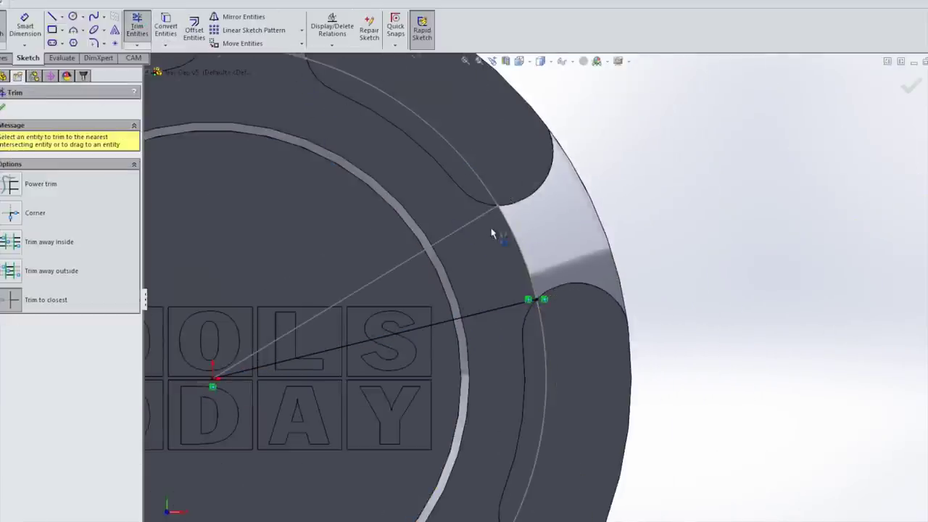
pyautogui.scroll(4, 445, 260)
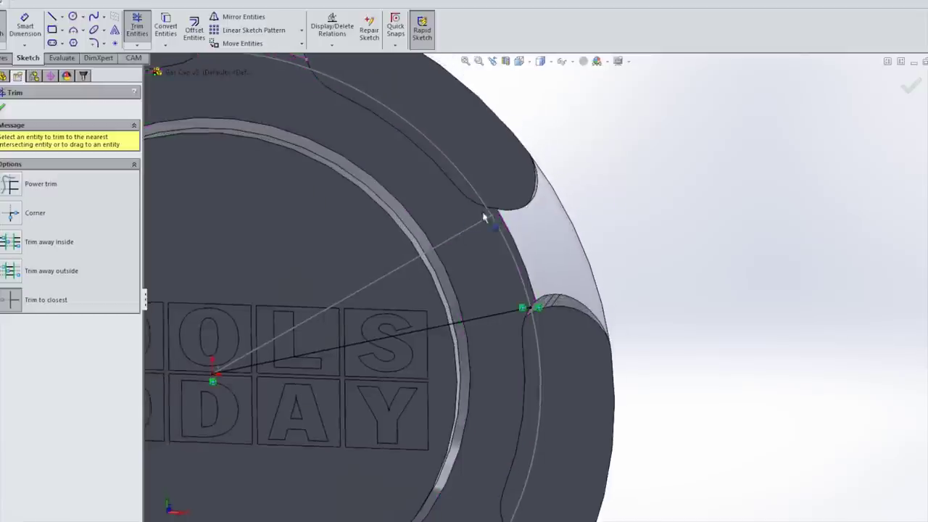
pyautogui.scroll(6, 484, 210)
pyautogui.moveTo(447, 386); pyautogui.dragTo(439, 239, button='middle')
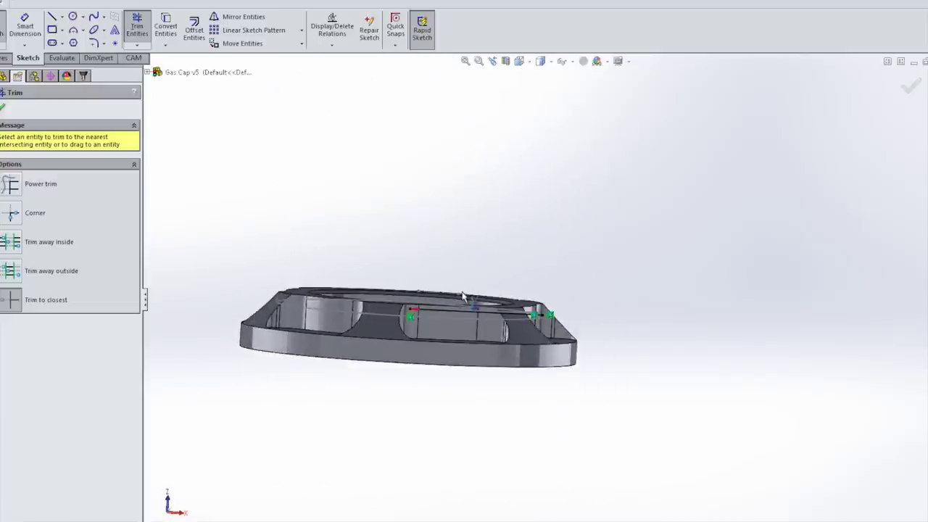
pyautogui.click(2, 109)
pyautogui.moveTo(456, 198); pyautogui.dragTo(366, 258, button='middle')
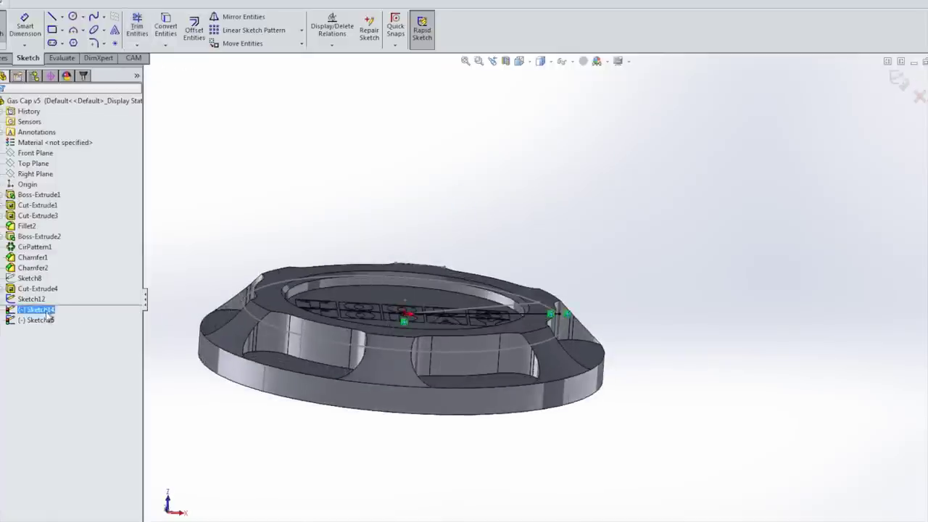
# - Exit the sketch and delete Sketch15 from the feature tree
pyautogui.click(4, 26)
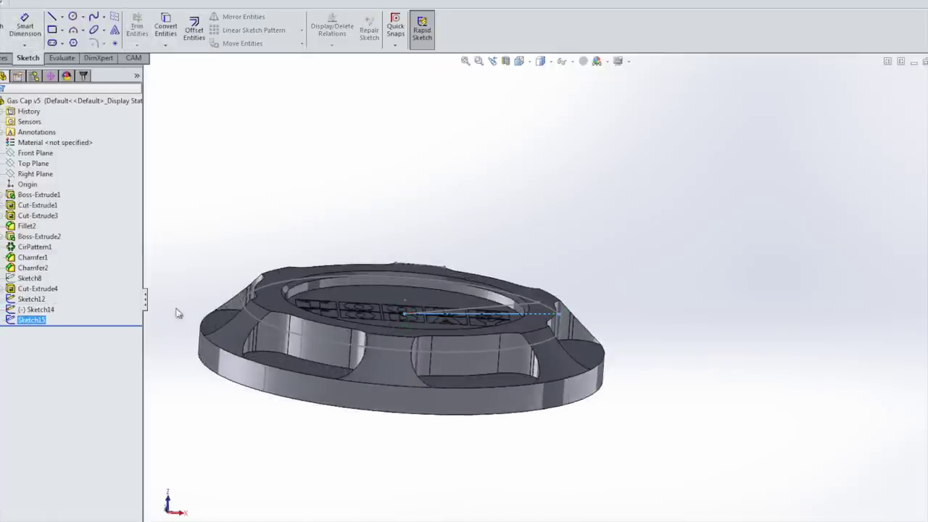
pyautogui.click(41, 311)
pyautogui.click(32, 320)
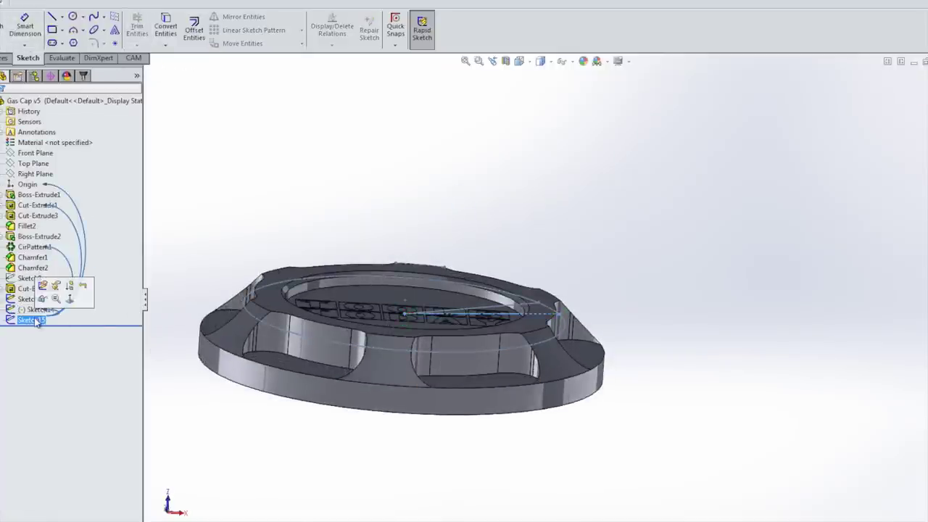
pyautogui.moveTo(302, 192); pyautogui.dragTo(120, 313, button='middle')
pyautogui.rightClick(44, 321)
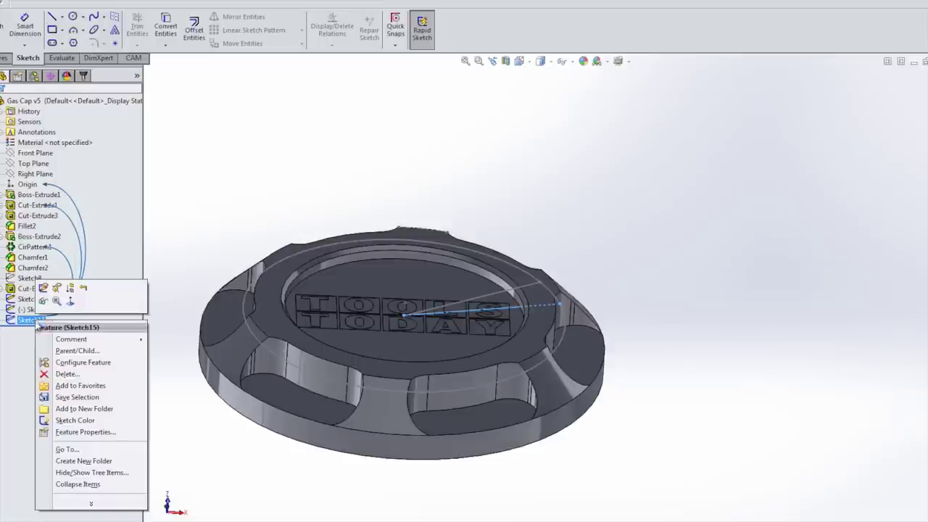
pyautogui.click(65, 374)
pyautogui.moveTo(369, 138)
pyautogui.mouseDown(button='middle')
pyautogui.moveTo(369, 86)
pyautogui.moveTo(184, 273)
pyautogui.mouseUp(button='middle')
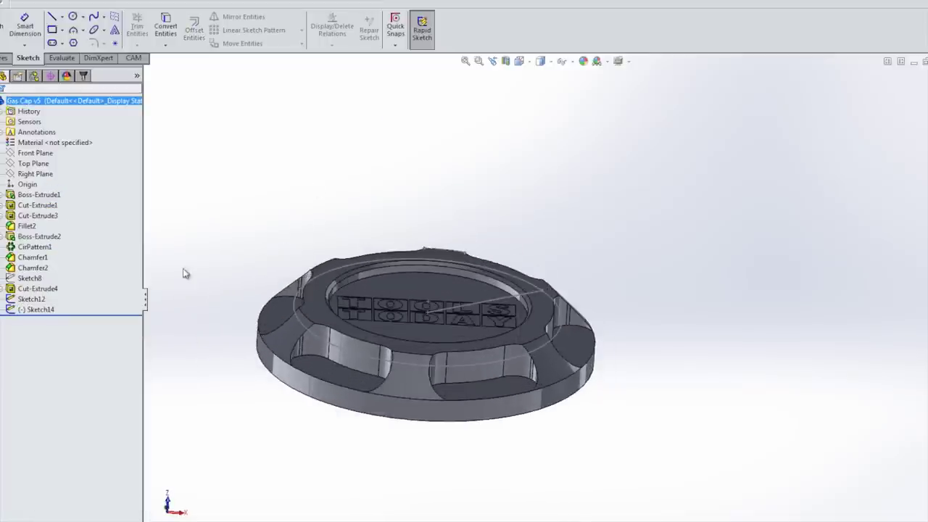
# - Move Sketch14's sketch plane onto the cap's top ring face
pyautogui.rightClick(45, 309)
pyautogui.click(68, 279)
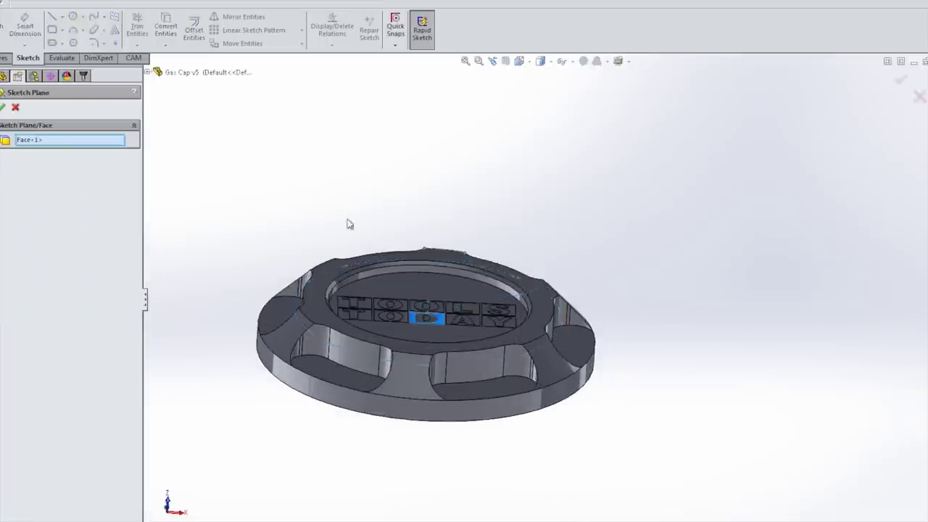
pyautogui.click(311, 288)
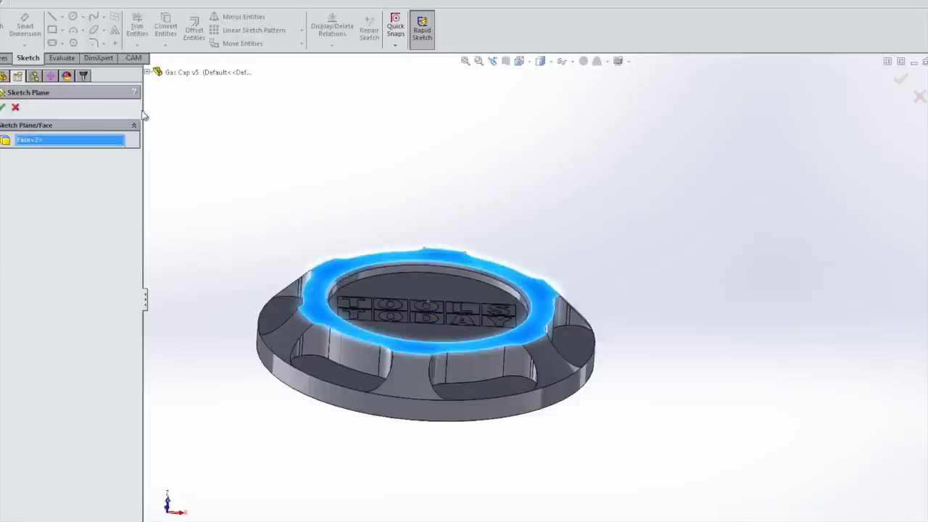
pyautogui.press('Return')
# - Reopen Sketch14 and draw a line from the logo's O to the scallop edge point
pyautogui.rightClick(49, 309)
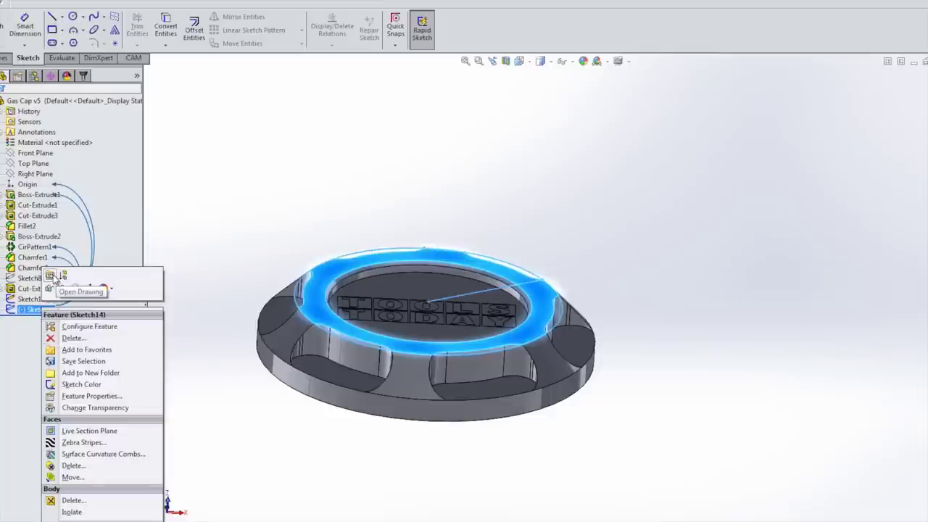
pyautogui.click(244, 213)
pyautogui.rightClick(30, 309)
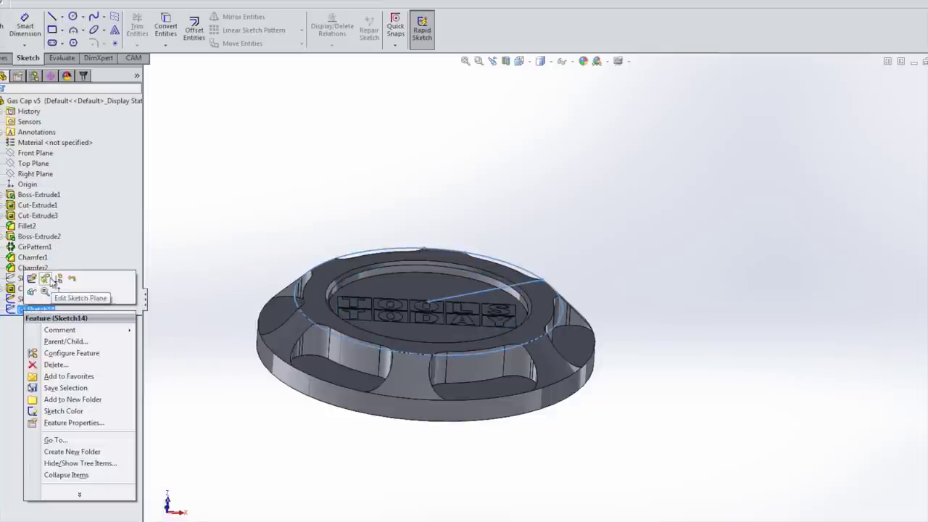
pyautogui.click(32, 280)
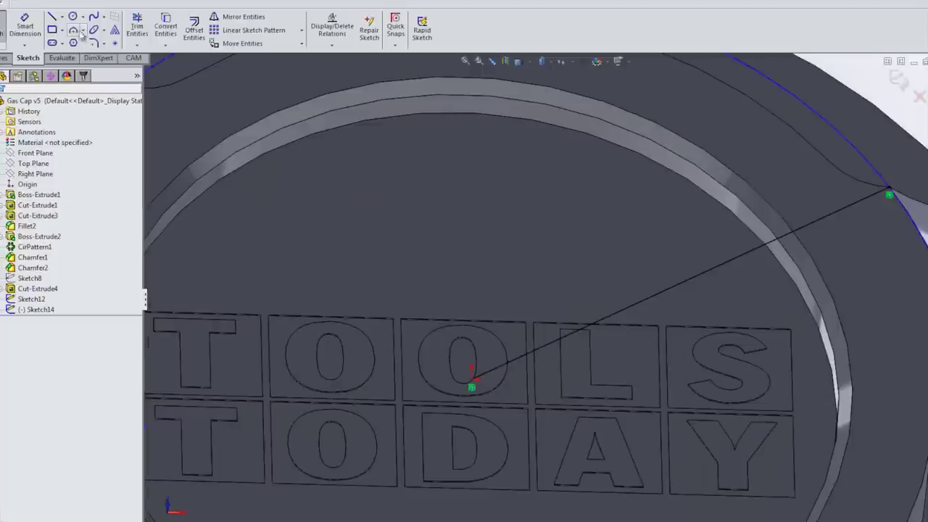
pyautogui.click(53, 18)
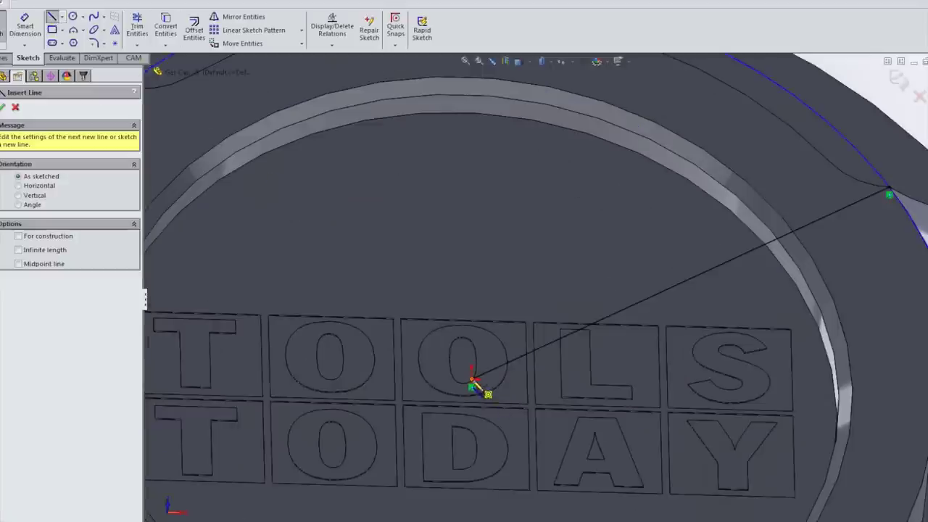
pyautogui.click(473, 381)
pyautogui.scroll(-6, 849, 303)
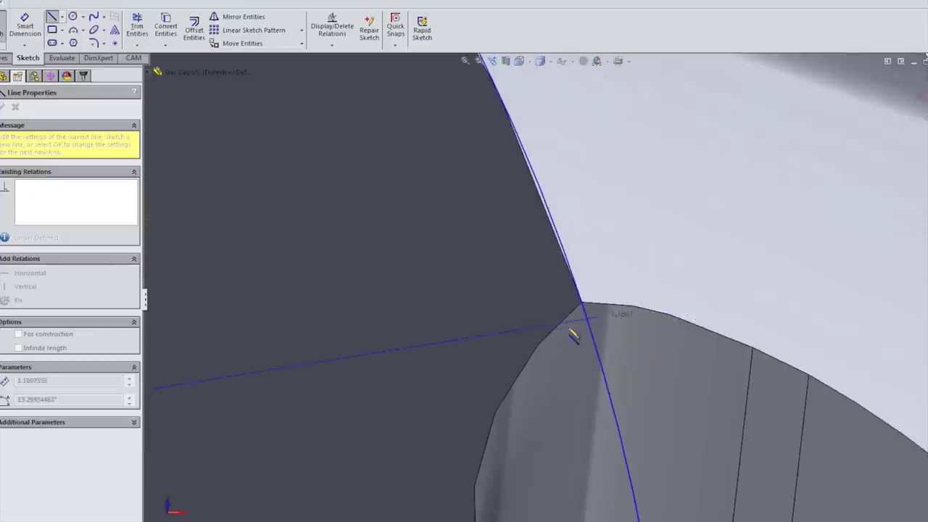
pyautogui.click(581, 303)
pyautogui.scroll(3, 573, 304)
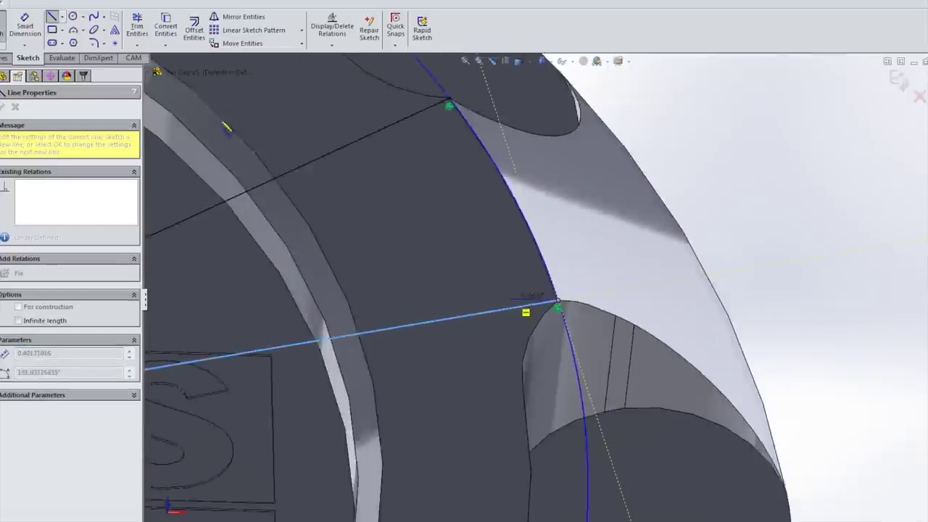
# - Trim away the long outer arc and the line's overshoot past the edge point
pyautogui.press('t')
pyautogui.click(451, 125)
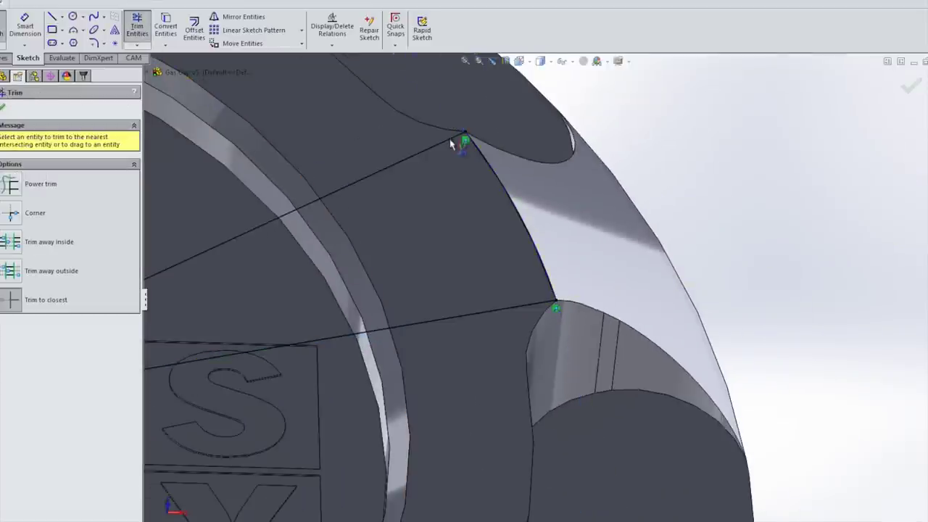
pyautogui.click(523, 313)
pyautogui.scroll(5, 489, 244)
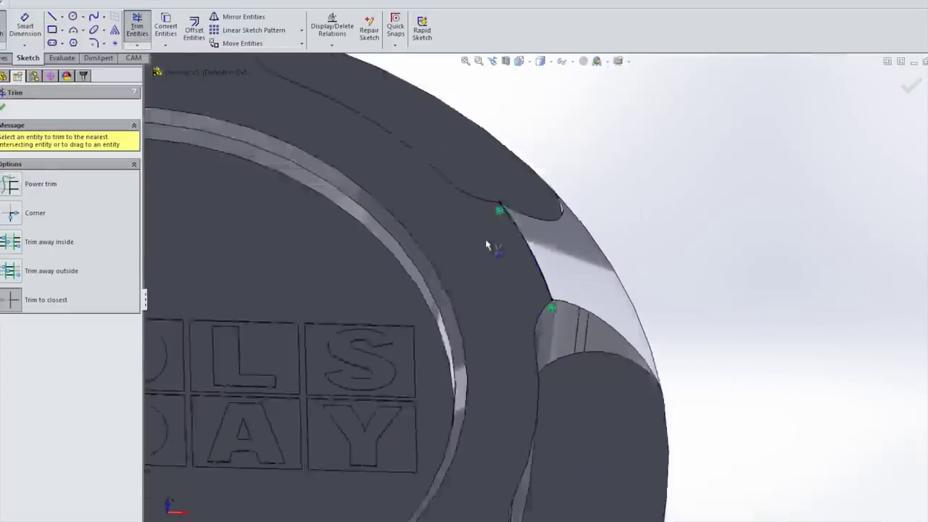
# - Edit 2D Contour8, review its tool, heights, passes and linking, then accept to generate the chamfer toolpath
pyautogui.click(134, 57)
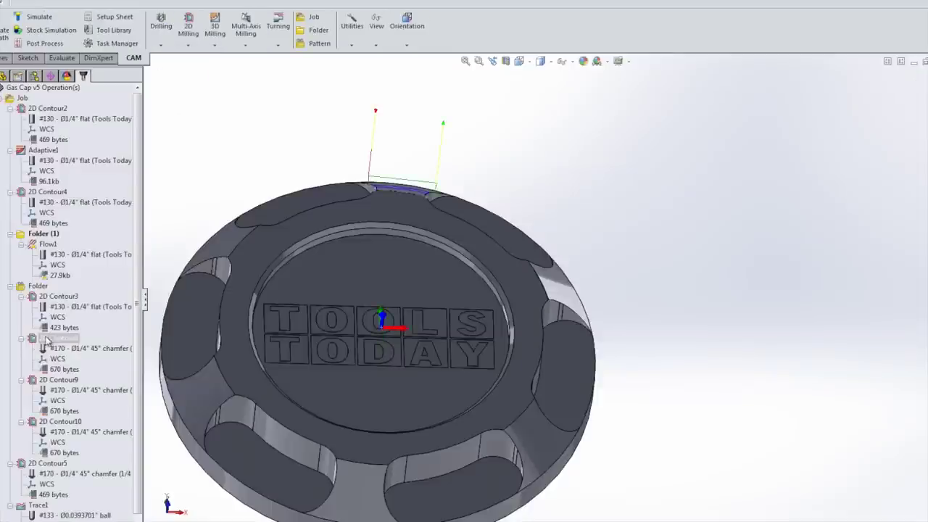
pyautogui.moveTo(270, 192); pyautogui.dragTo(405, 312, button='middle')
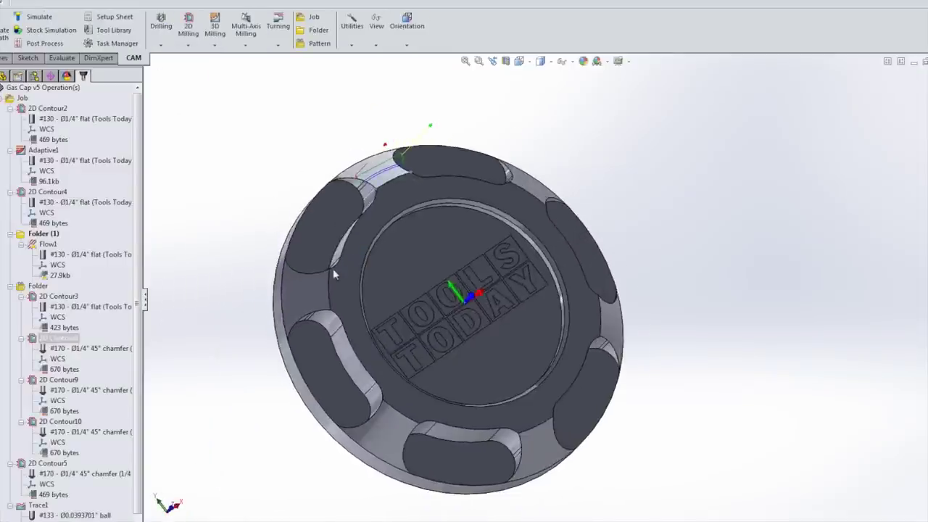
pyautogui.rightClick(63, 342)
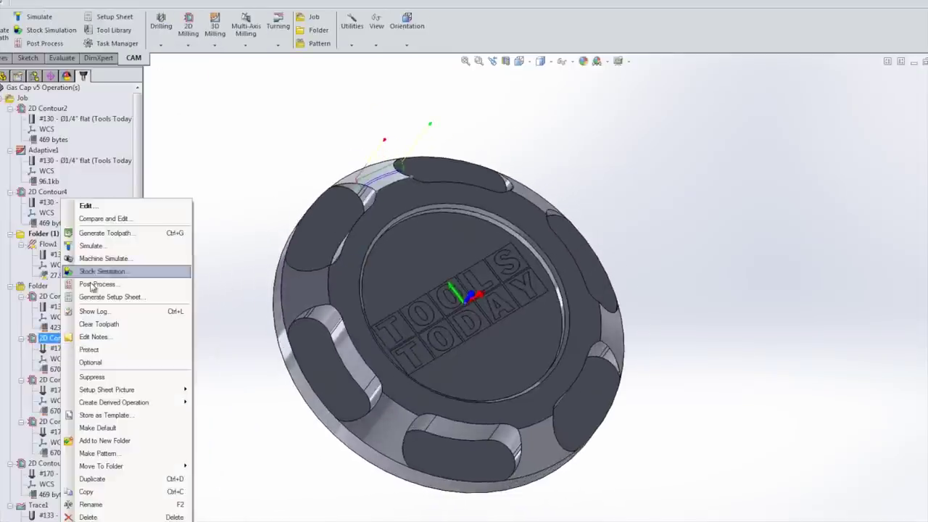
pyautogui.click(81, 204)
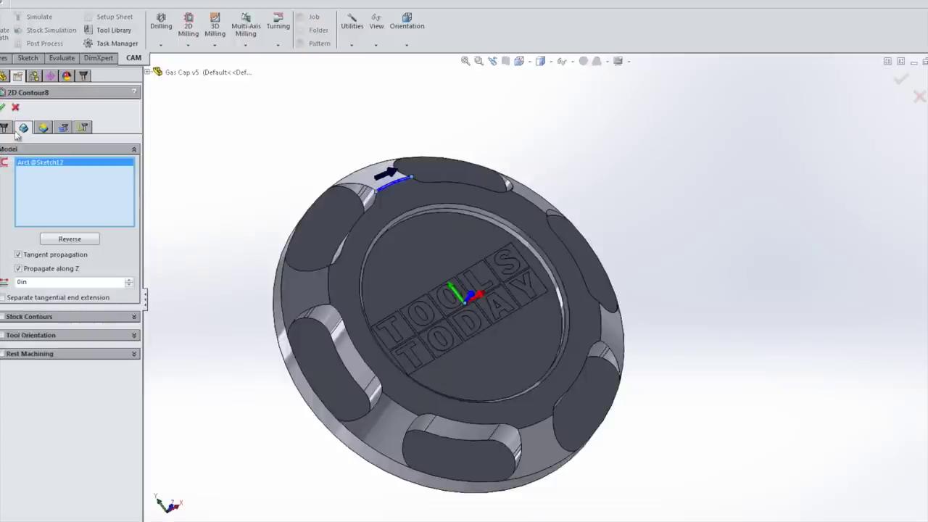
pyautogui.click(5, 128)
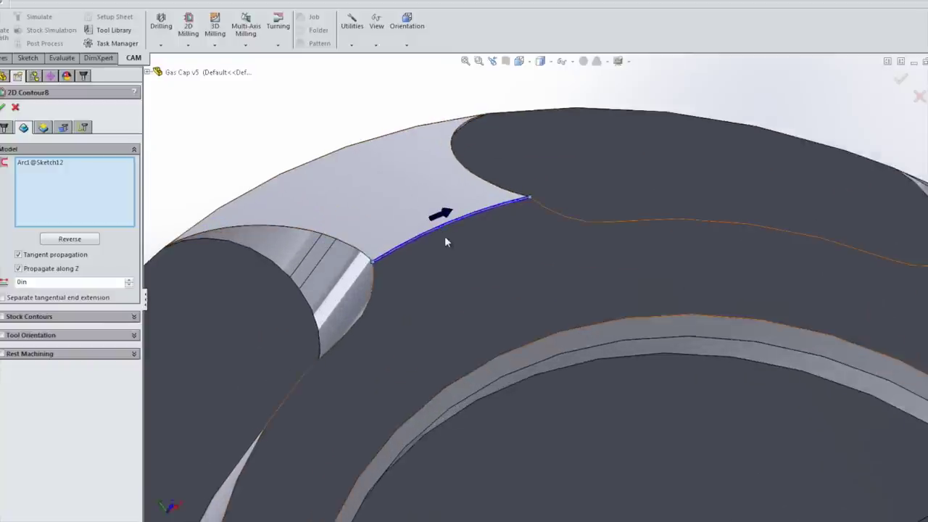
pyautogui.click(42, 129)
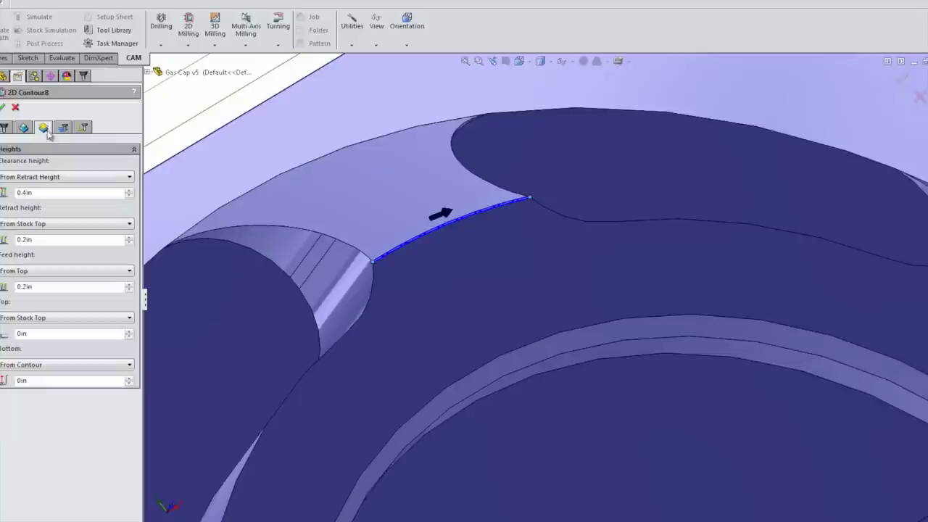
pyautogui.click(62, 128)
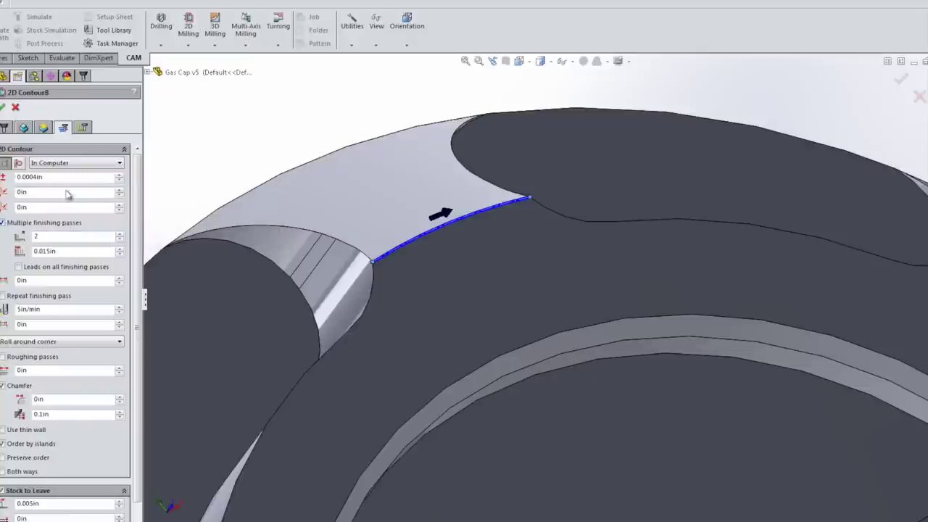
pyautogui.click(3, 490)
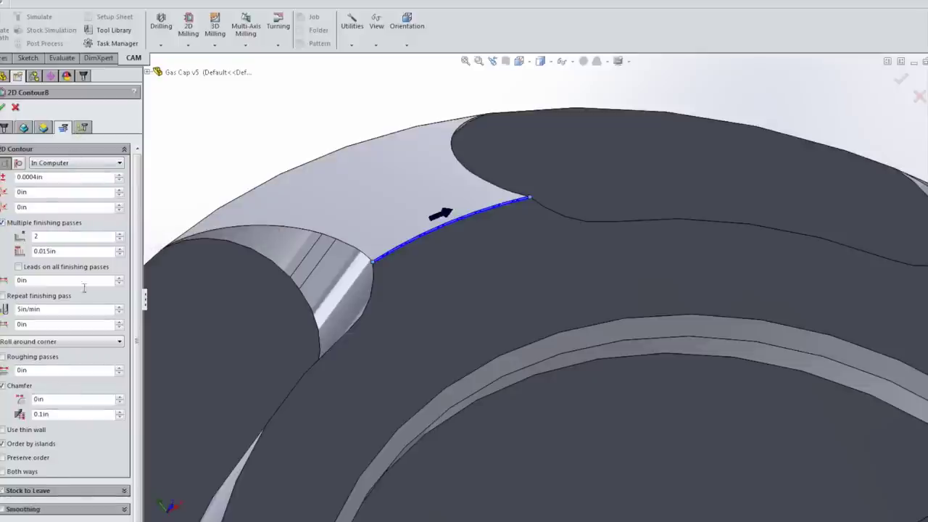
pyautogui.click(82, 128)
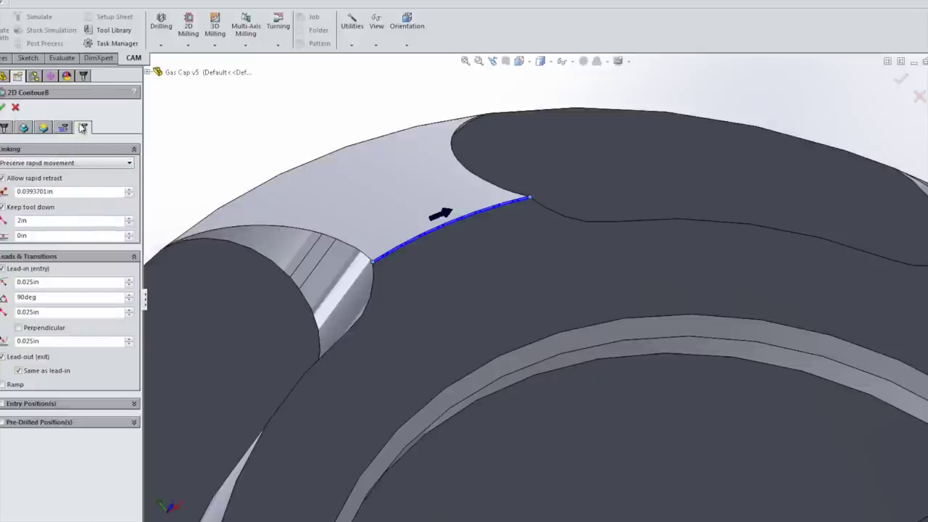
pyautogui.click(3, 107)
pyautogui.moveTo(461, 238)
pyautogui.mouseDown(button='middle')
pyautogui.moveTo(472, 181)
pyautogui.moveTo(508, 211)
pyautogui.moveTo(425, 244)
pyautogui.mouseUp(button='middle')
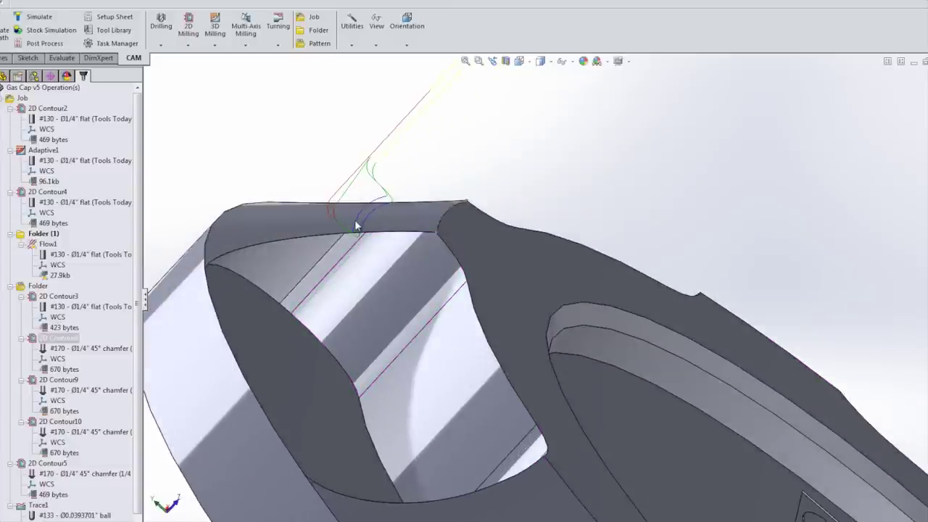
# - Show all Folder toolpaths and review 2D Contour9's passes and chamfer settings
pyautogui.scroll(-1, 138, 378)
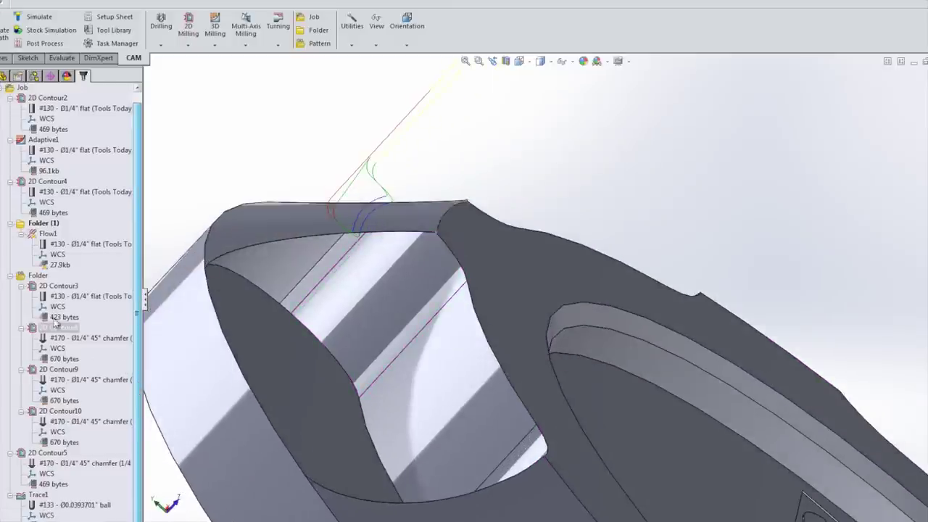
pyautogui.click(38, 275)
pyautogui.moveTo(312, 217); pyautogui.dragTo(348, 190, button='middle')
pyautogui.scroll(3, 453, 254)
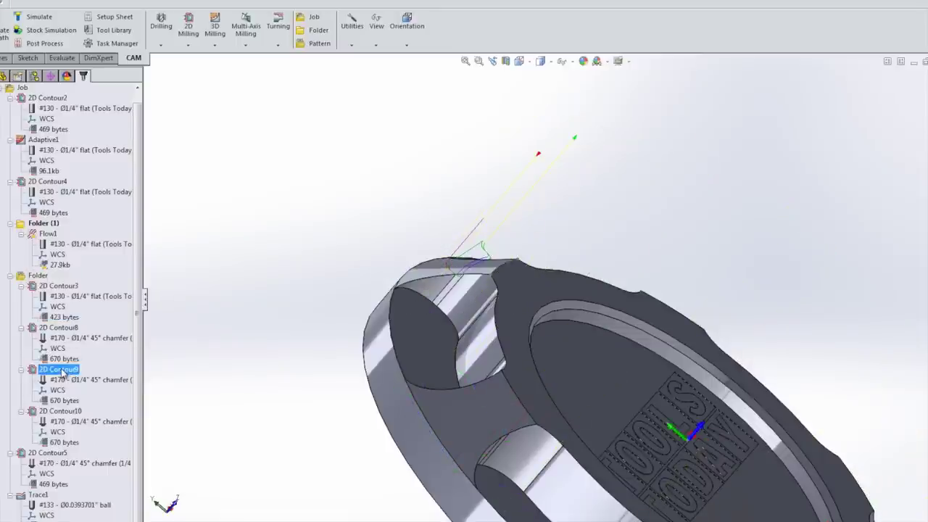
pyautogui.click(81, 9)
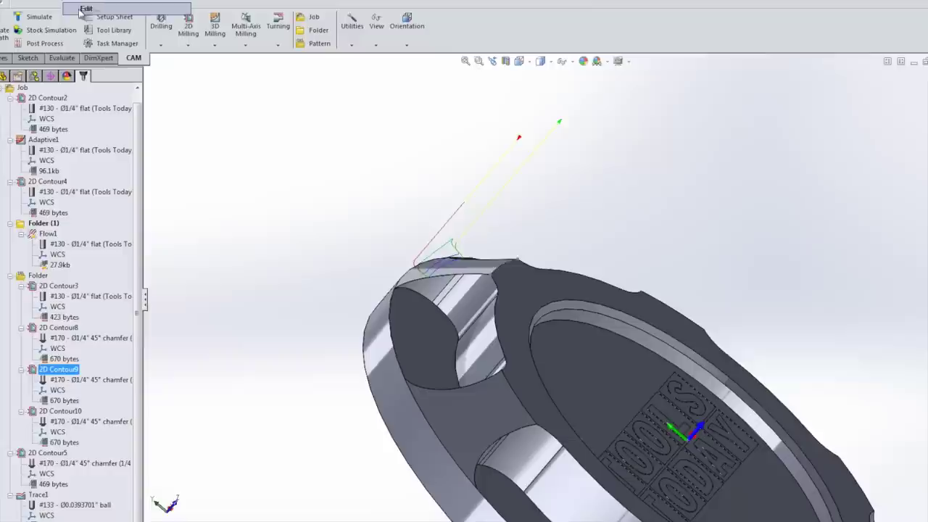
pyautogui.click(64, 128)
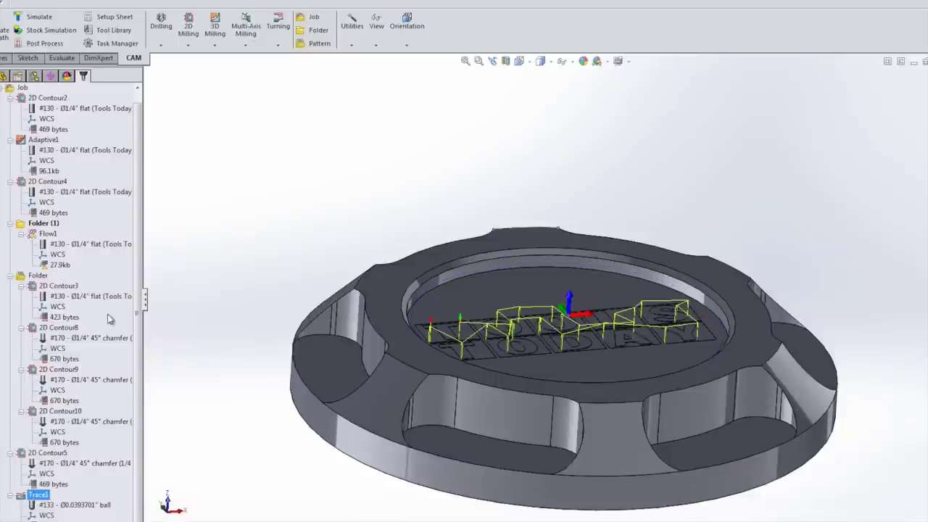
# - Browse the toolstoday.com carving bit page's applications and price table, then return to SOLIDWORKS
pyautogui.hotkey('alt', 'Tab')
pyautogui.scroll(-10, 123, 311)
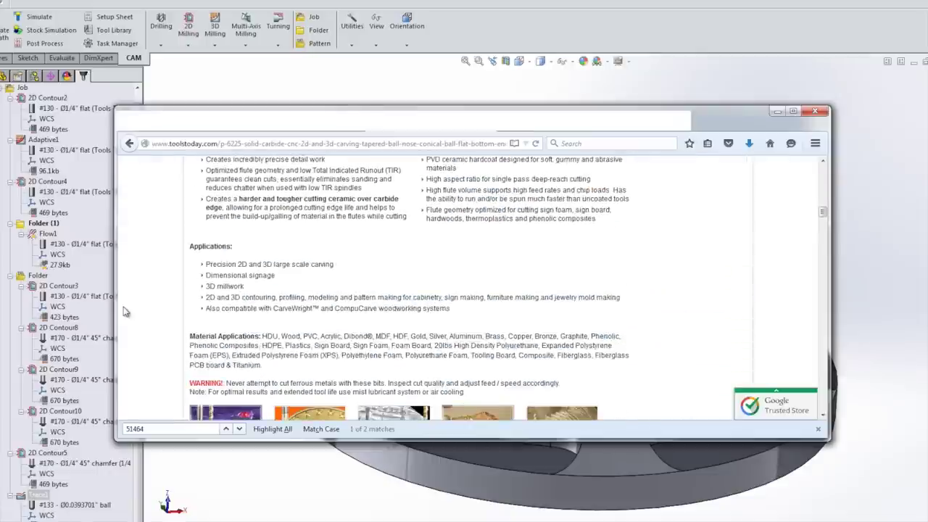
pyautogui.scroll(-10, 124, 312)
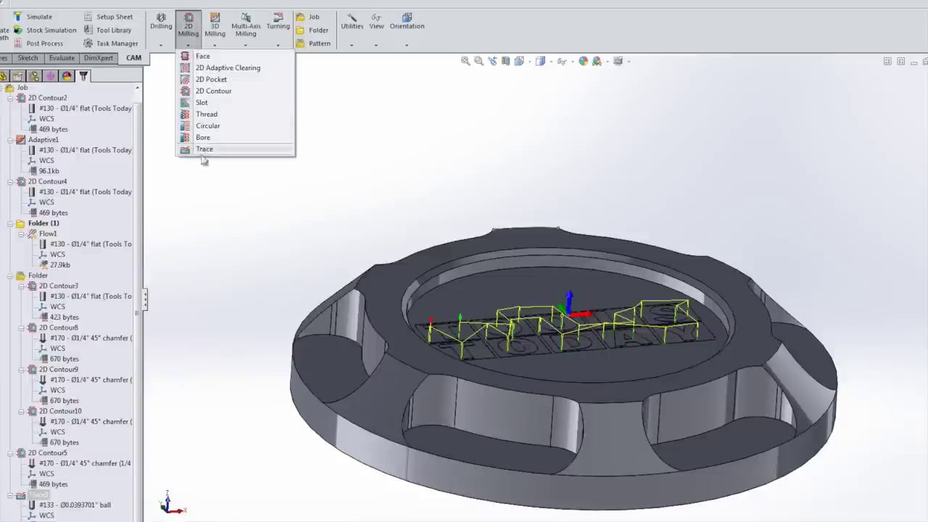
pyautogui.click(232, 259)
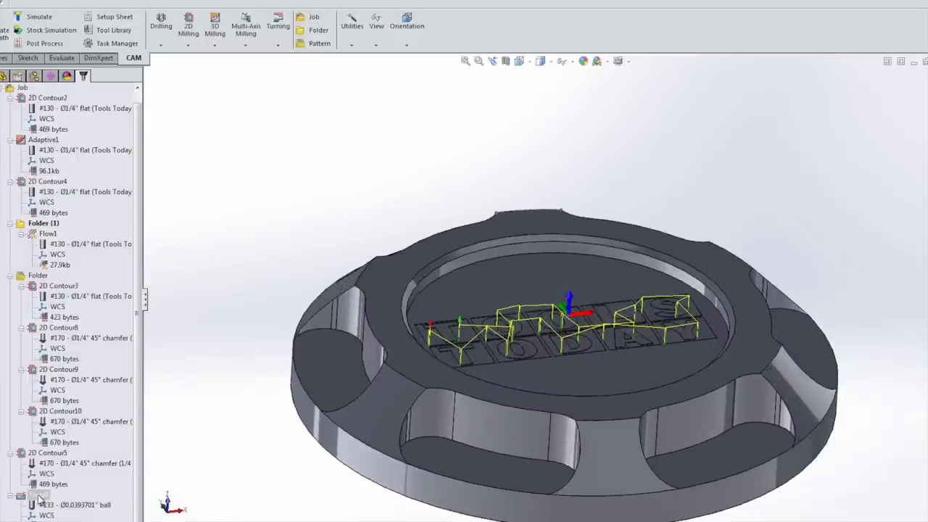
# - Edit Trace1 and clear its existing contour selections on the Geometry tab
pyautogui.rightClick(40, 498)
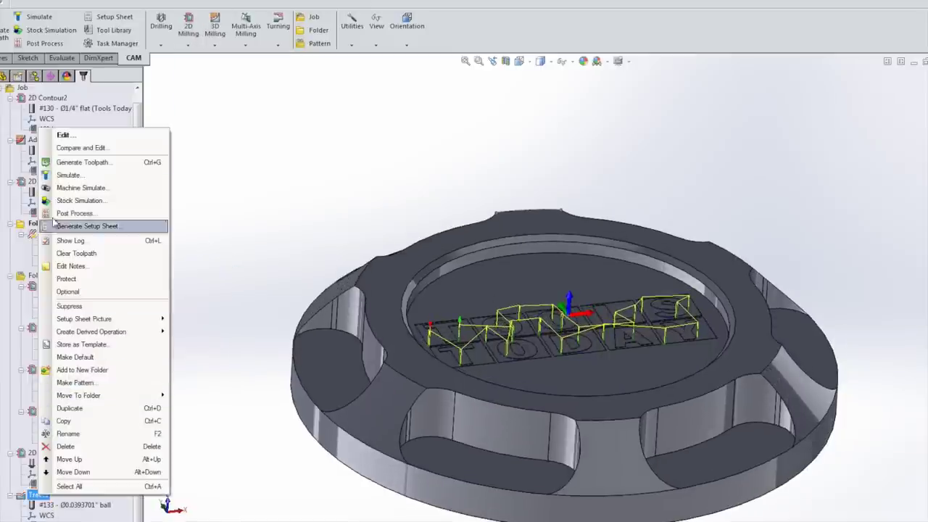
pyautogui.click(67, 147)
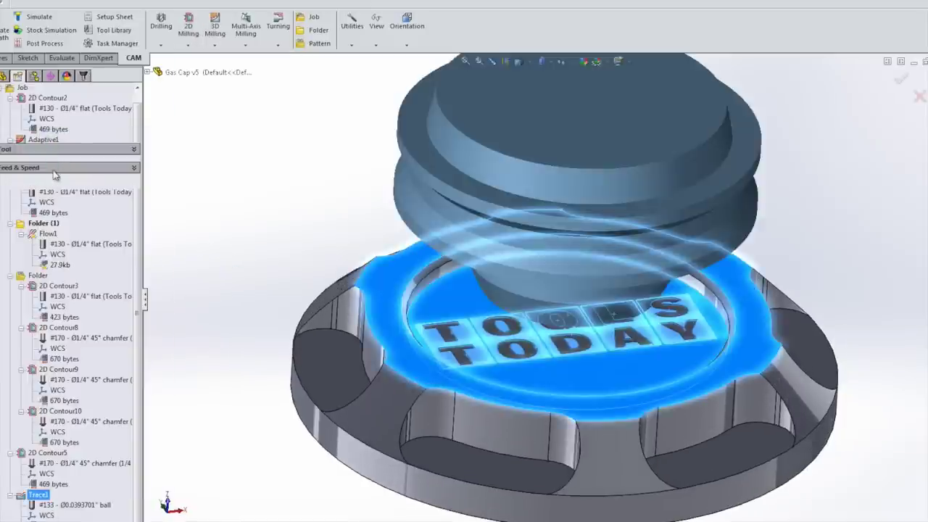
pyautogui.click(24, 127)
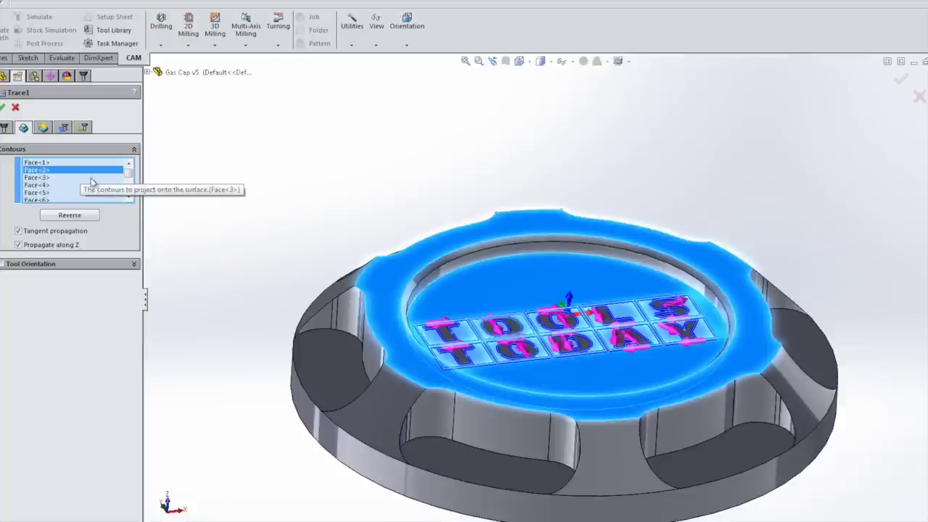
pyautogui.click(120, 190)
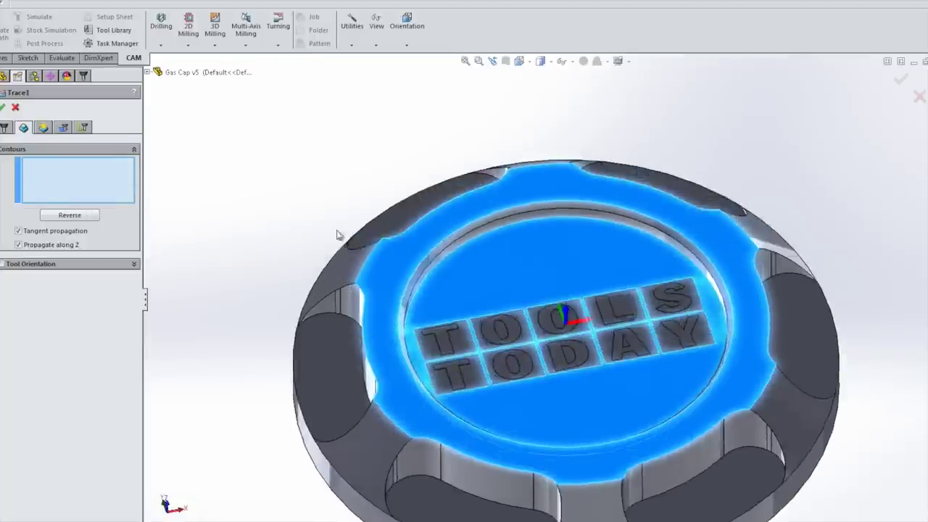
pyautogui.scroll(5, 611, 414)
pyautogui.scroll(-3, 477, 283)
pyautogui.keyDown('ctrl'); pyautogui.moveTo(520, 250); pyautogui.dragTo(399, 317, button='middle'); pyautogui.keyUp('ctrl')
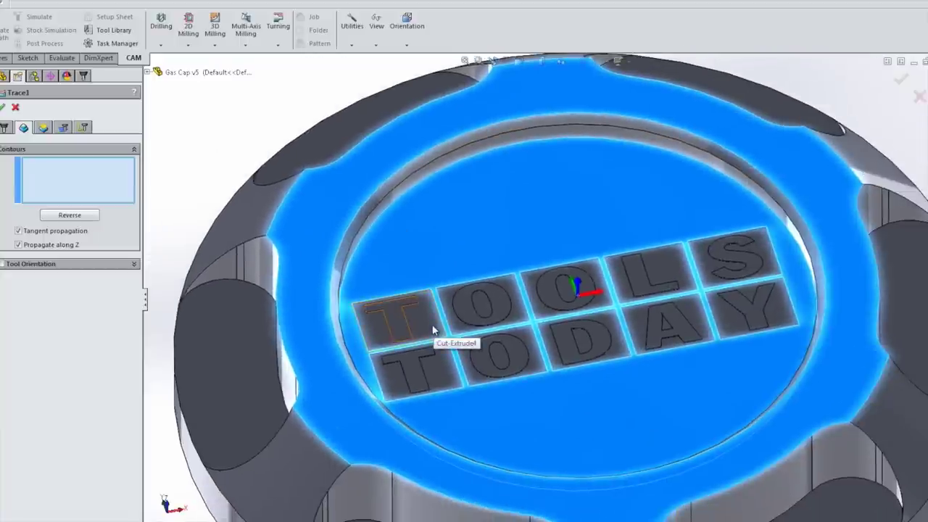
# - Pick the T, O and D letters, the D tile, and bottom-row O and T, then accept
pyautogui.click(461, 326)
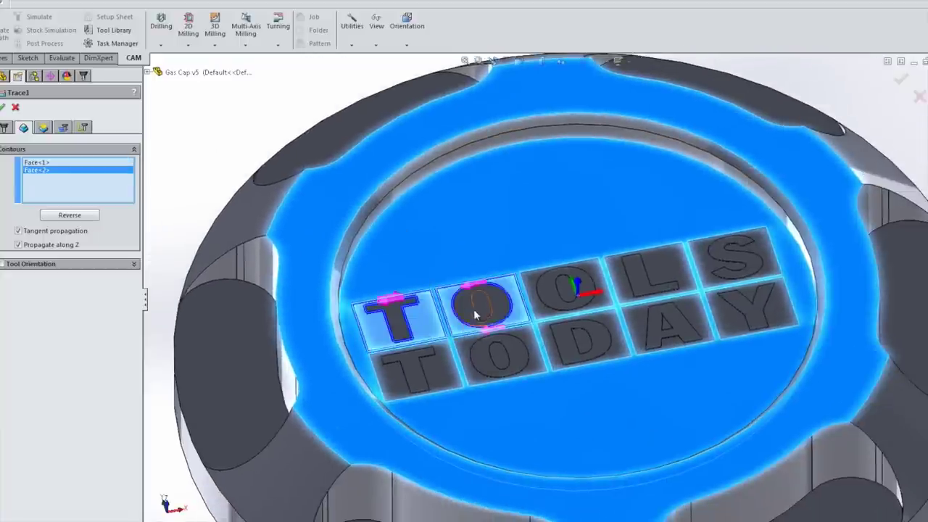
pyautogui.click(473, 307)
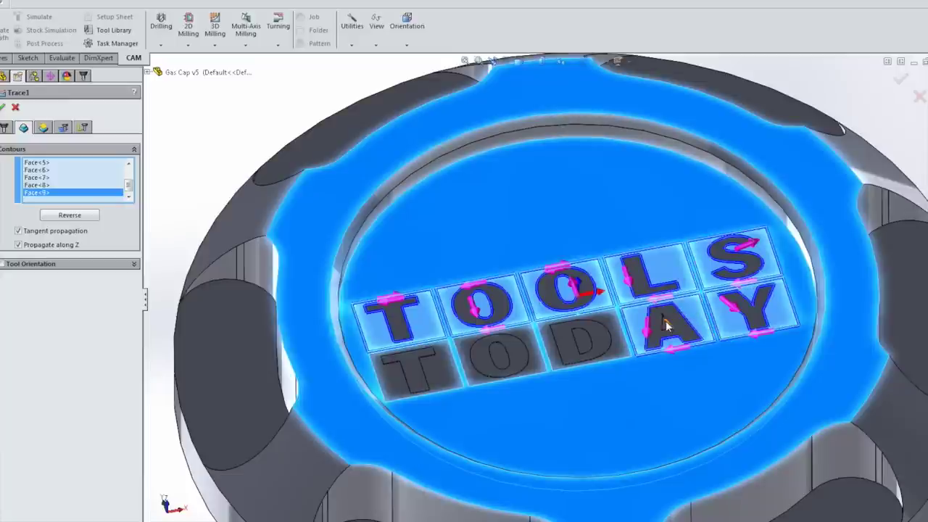
pyautogui.scroll(-3, 652, 330)
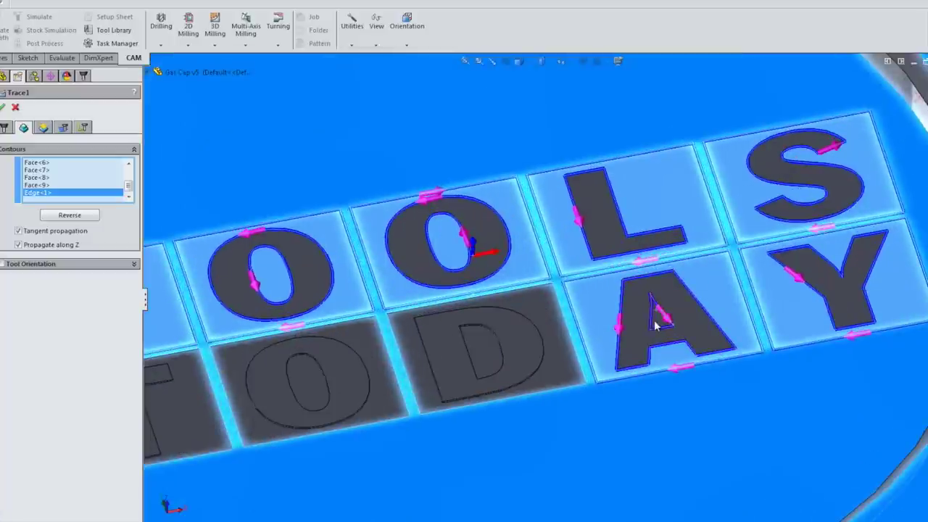
pyautogui.click(547, 316)
pyautogui.click(518, 335)
pyautogui.click(300, 350)
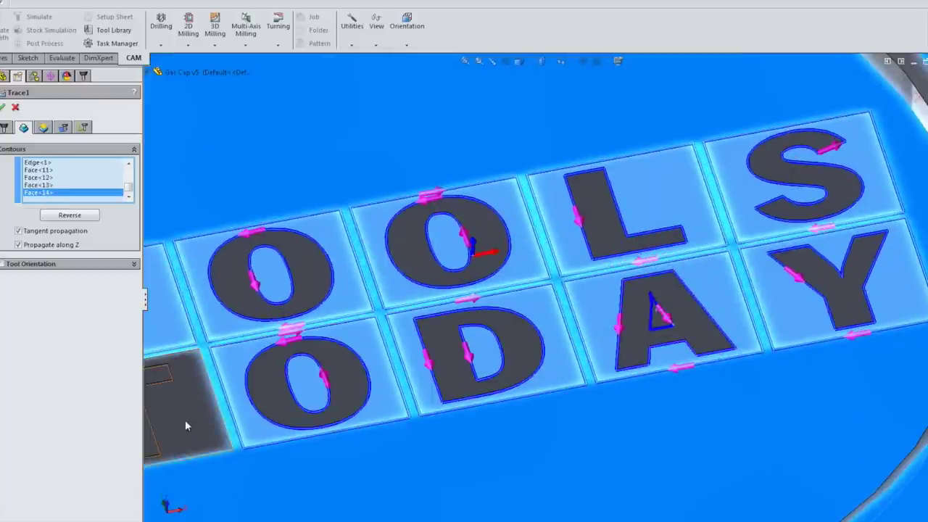
pyautogui.click(186, 425)
pyautogui.click(3, 107)
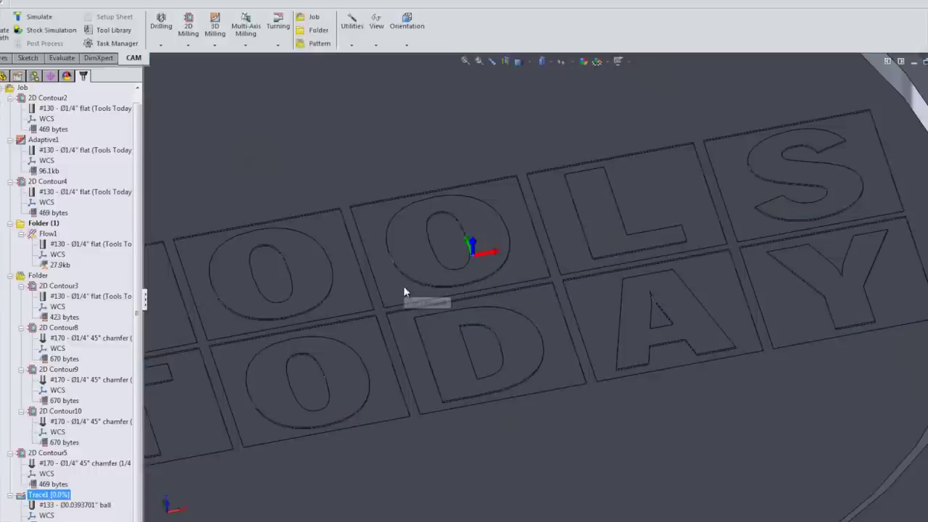